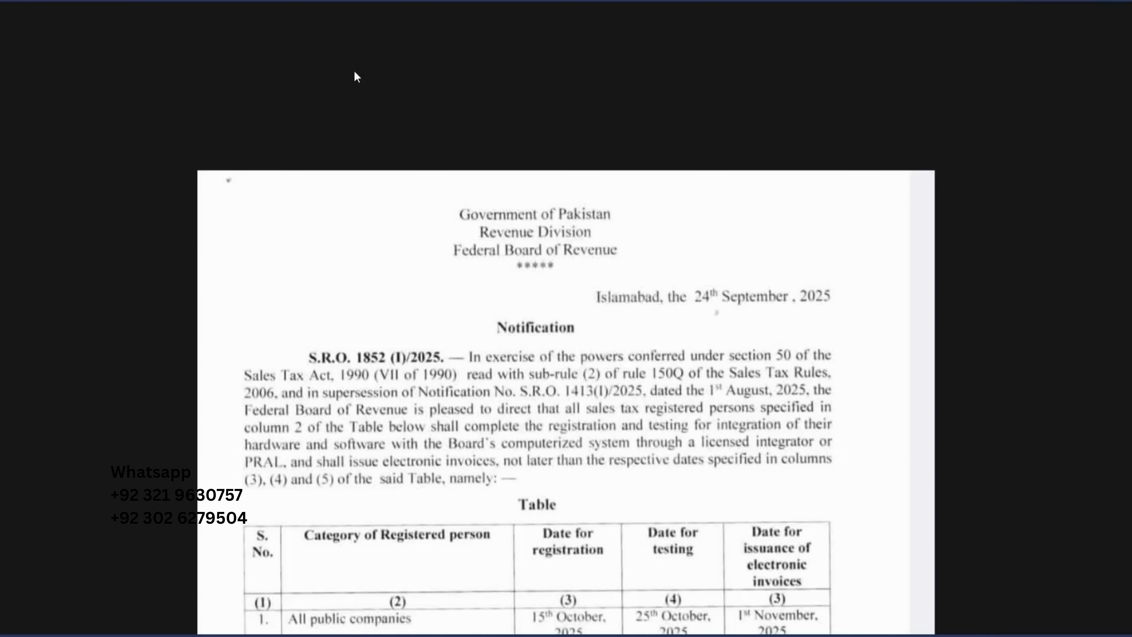
# - Read the FBR notification S.R.O. 1852 (I)/2025 and its table of registration, testing and electronic invoicing dates
pyautogui.scroll(-4, 367, 154)
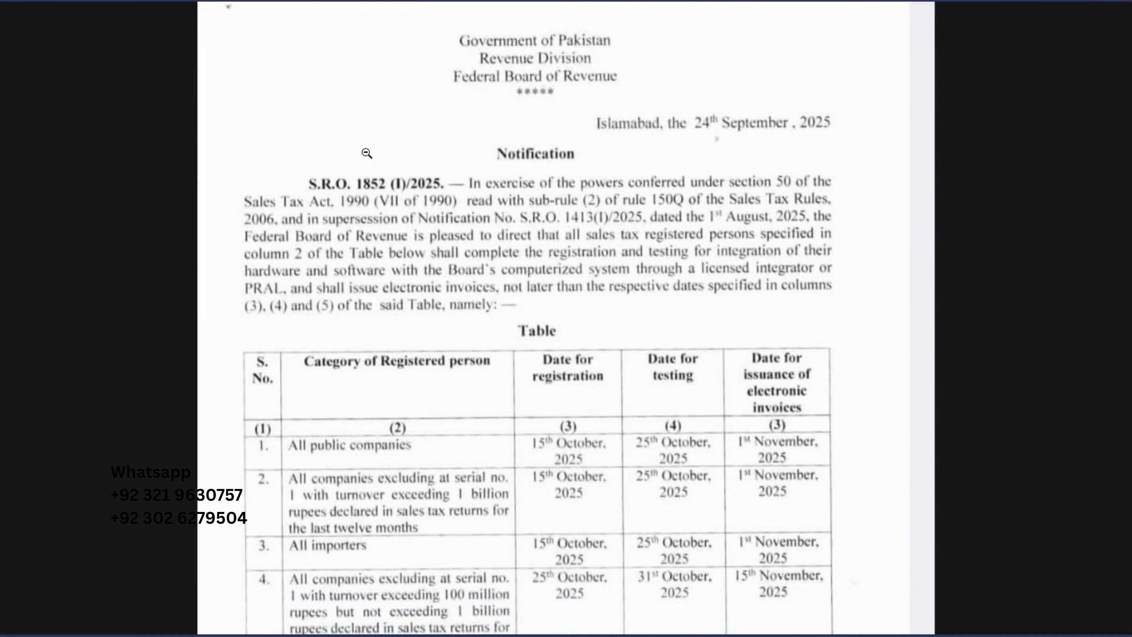
pyautogui.scroll(-2, 367, 154)
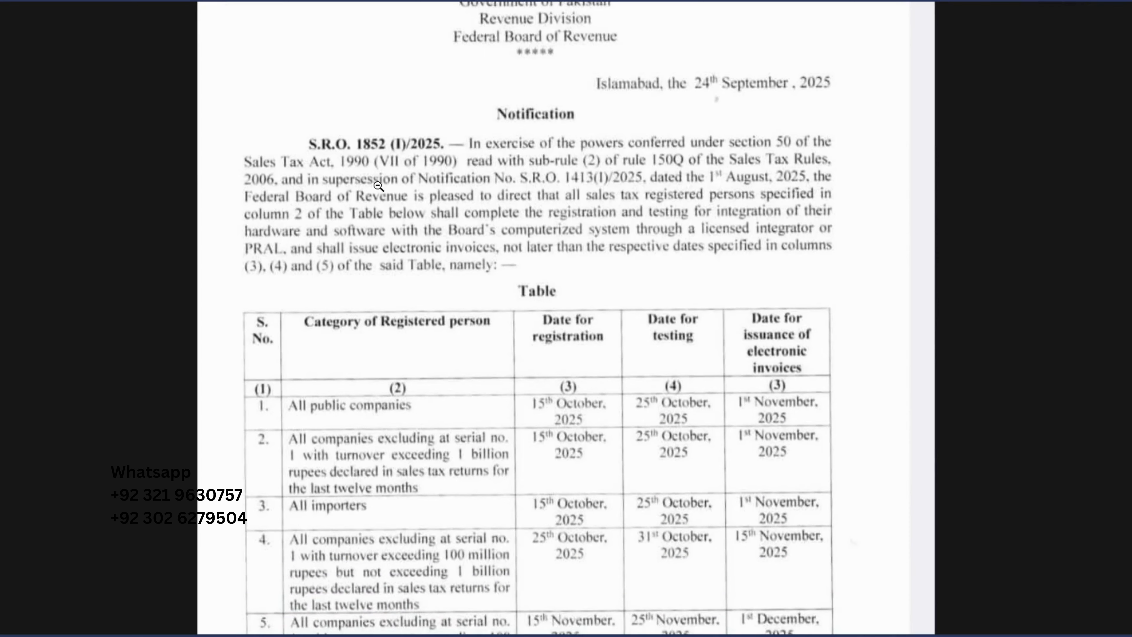
pyautogui.scroll(-2, 380, 219)
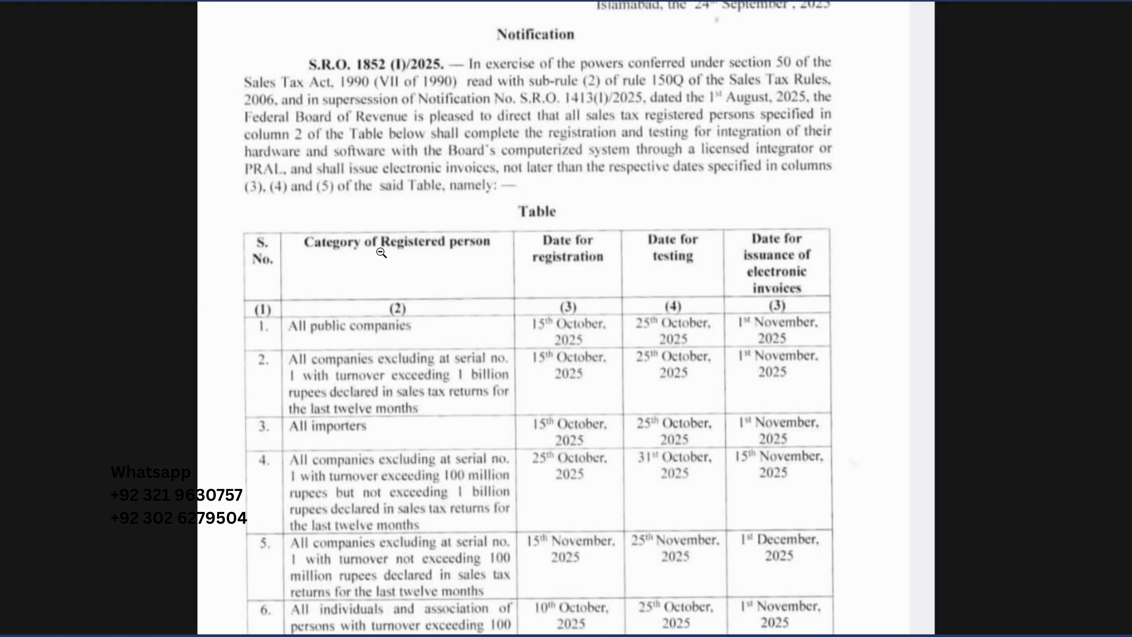
pyautogui.scroll(-3, 387, 288)
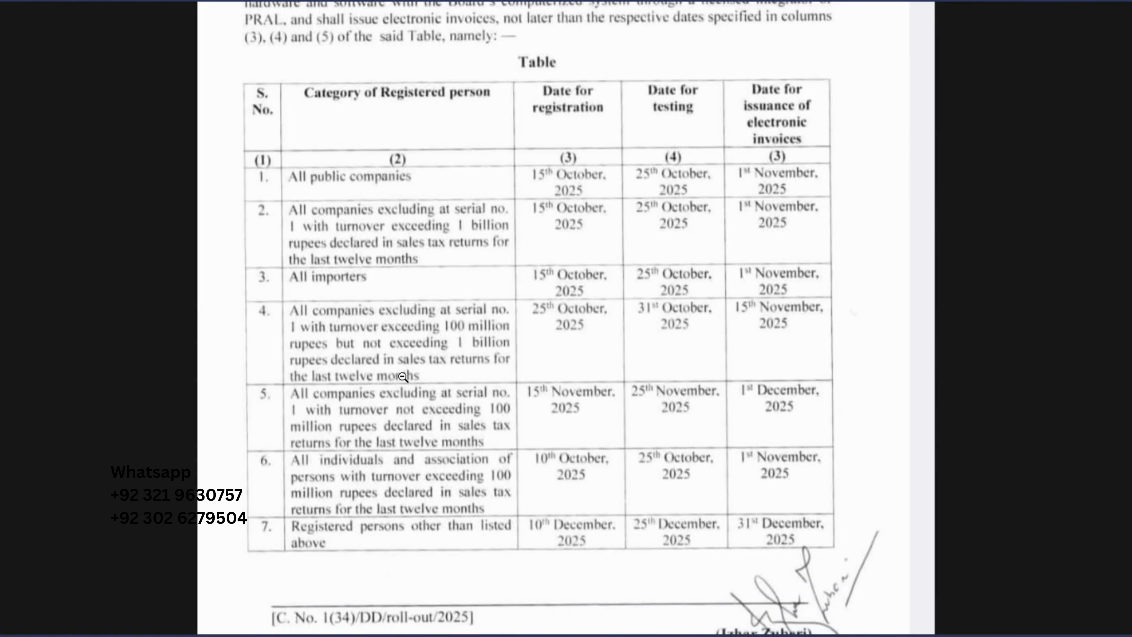
pyautogui.scroll(-2, 406, 391)
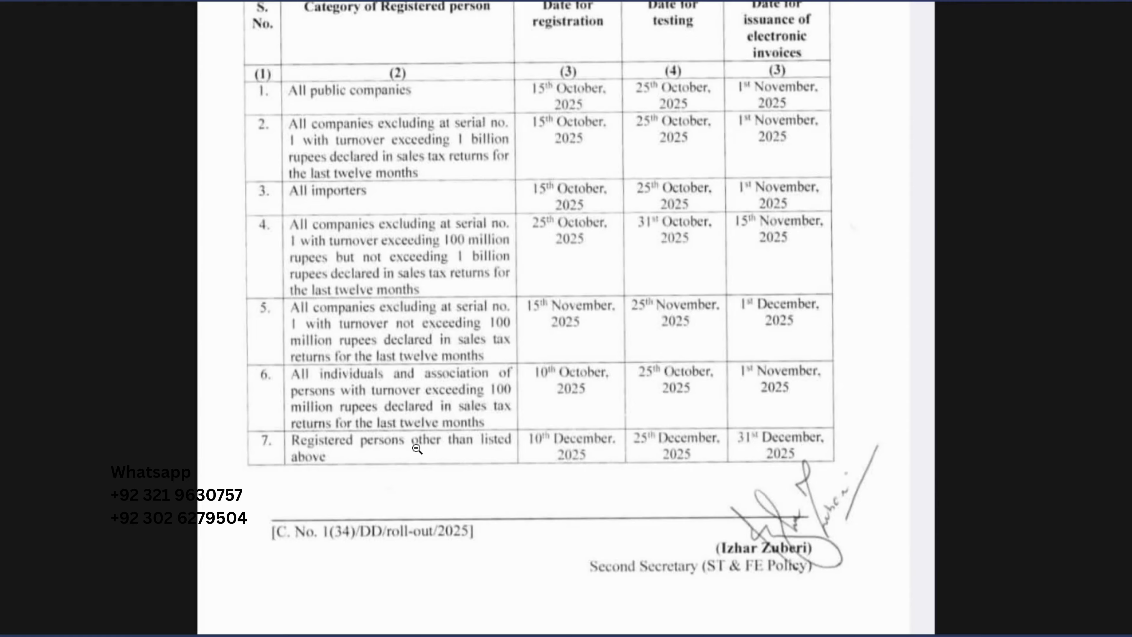
pyautogui.scroll(3, 417, 449)
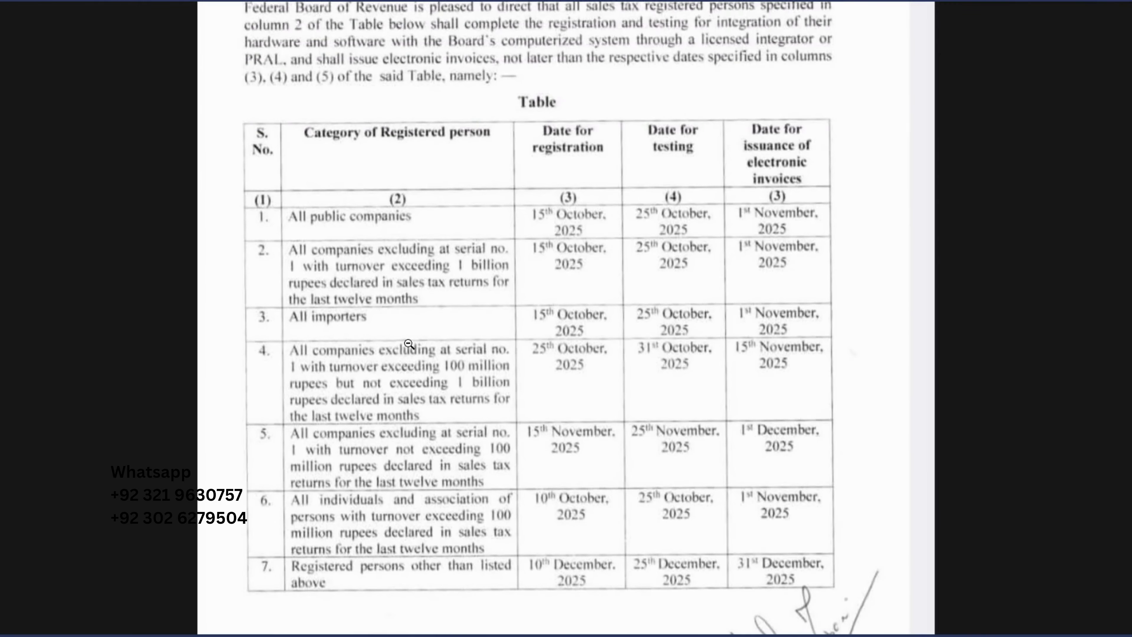
pyautogui.scroll(1, 409, 308)
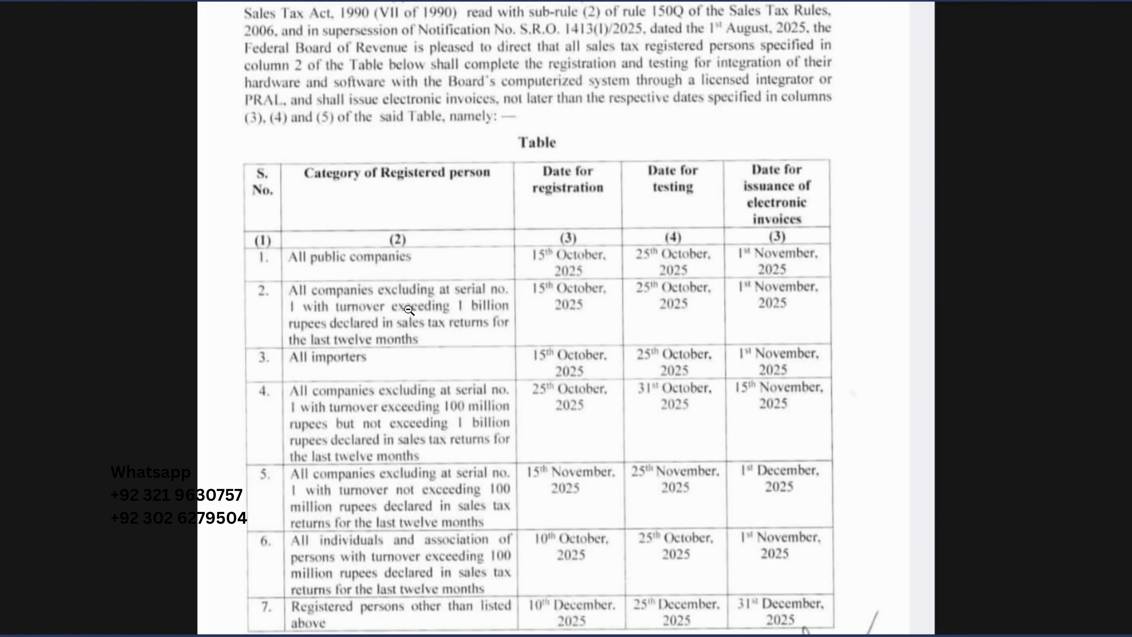
pyautogui.scroll(5, 409, 309)
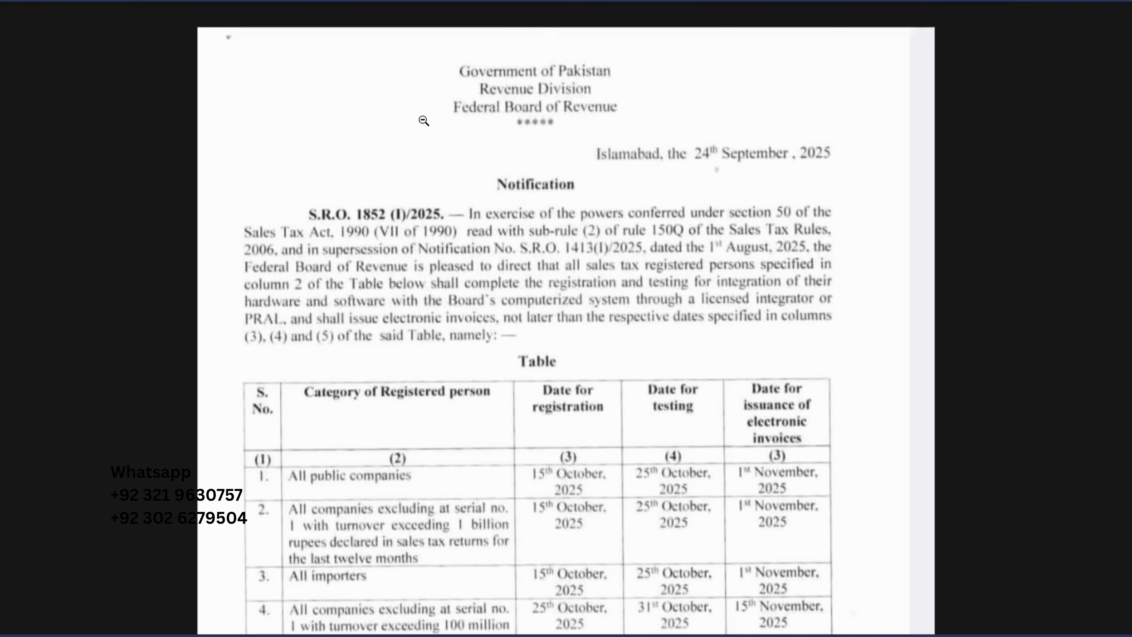
pyautogui.scroll(1, 430, 107)
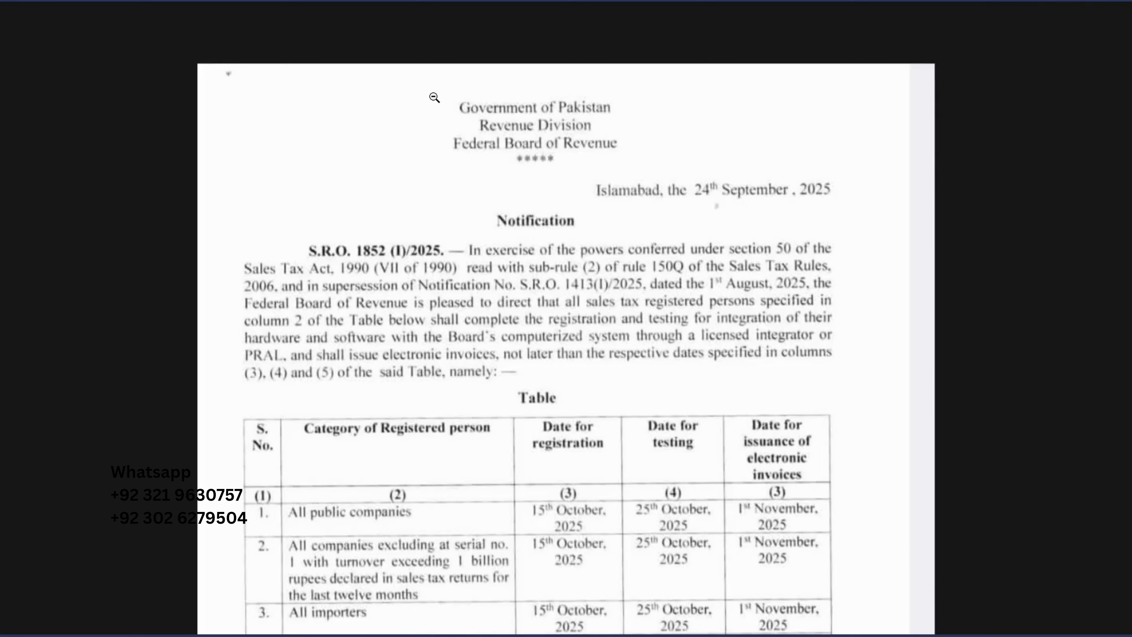
pyautogui.scroll(-2, 435, 97)
pyautogui.scroll(5, 455, 25)
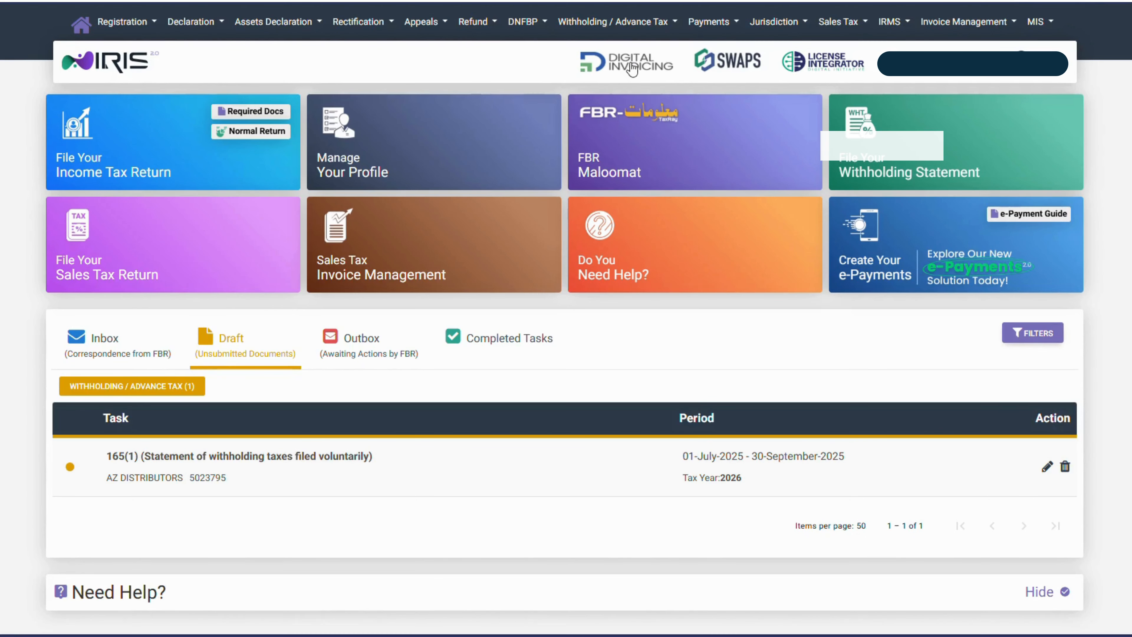
# - Switch to the IRIS portal and view the sandbox environment scenarios under Digital Invoicing's API integration
pyautogui.click(632, 63)
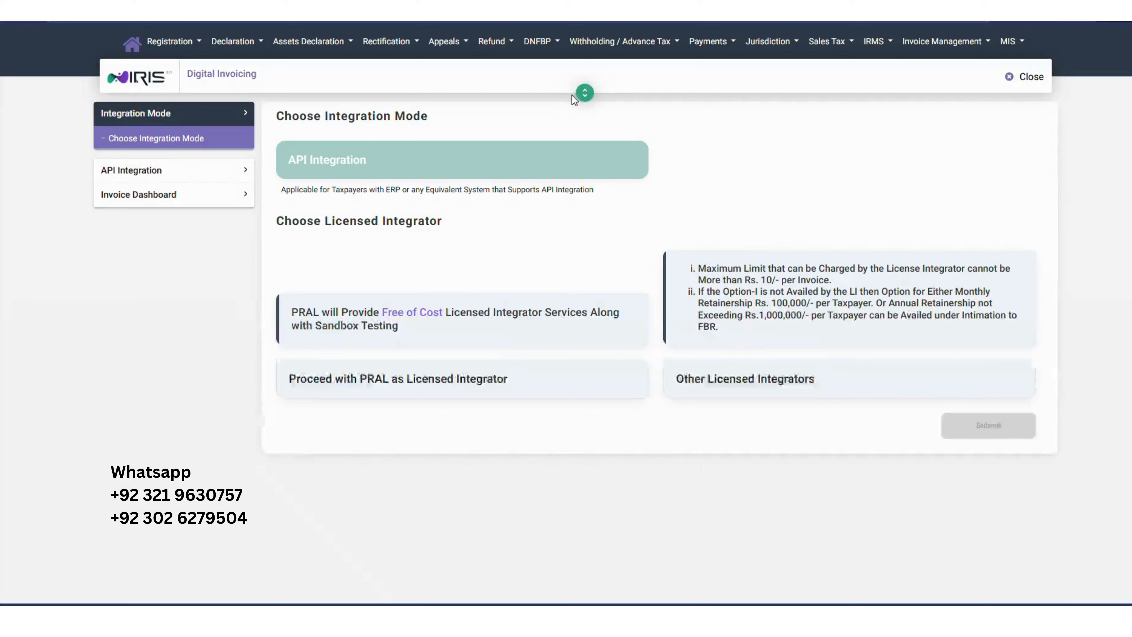
pyautogui.click(192, 169)
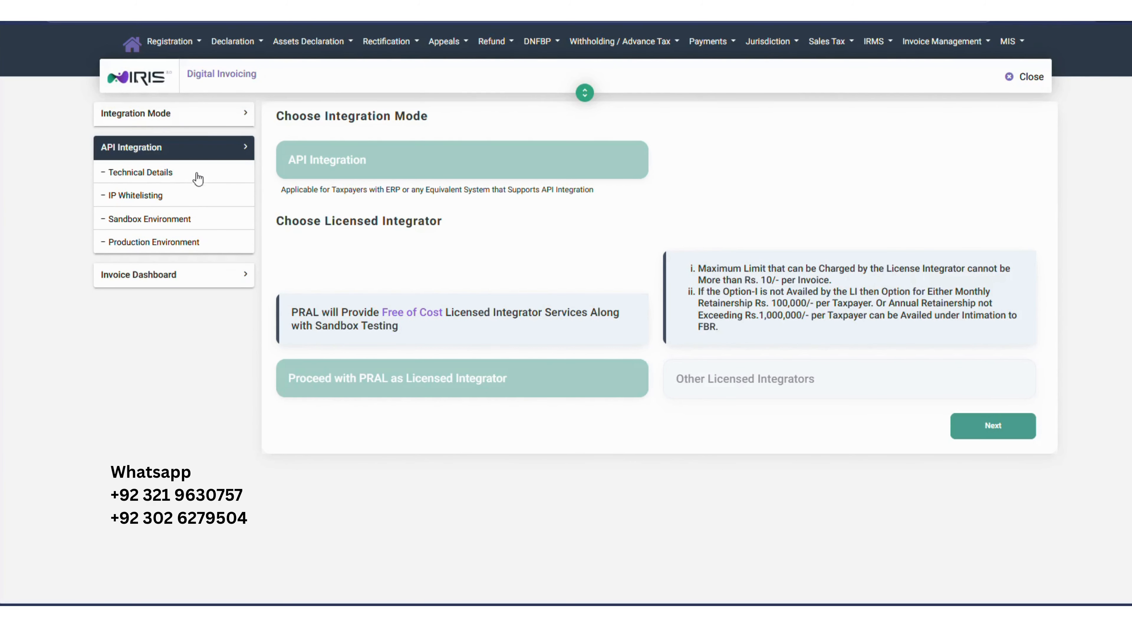
pyautogui.click(191, 220)
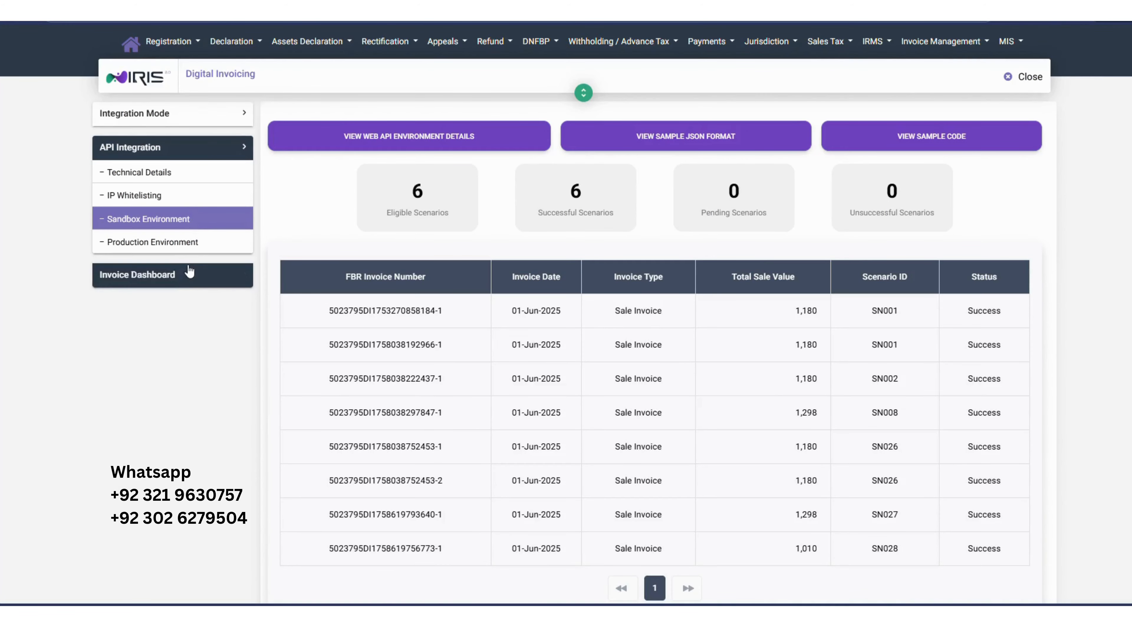
# - Look up the submitted sale invoice in the invoice dashboard's search and examine its FBR invoice number
pyautogui.click(184, 274)
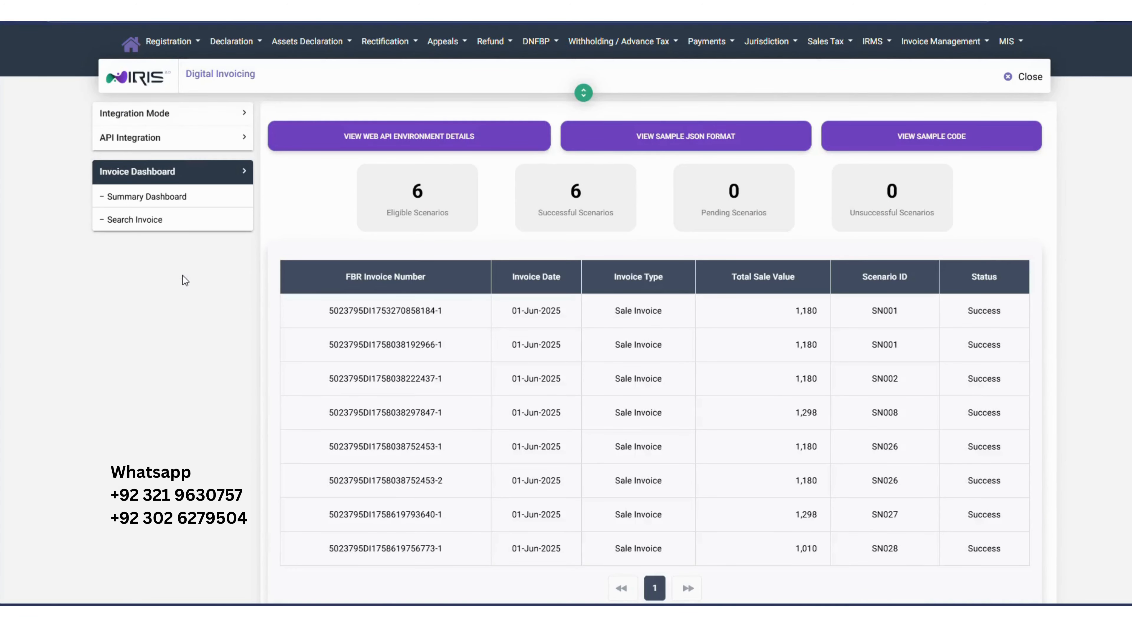
pyautogui.click(180, 225)
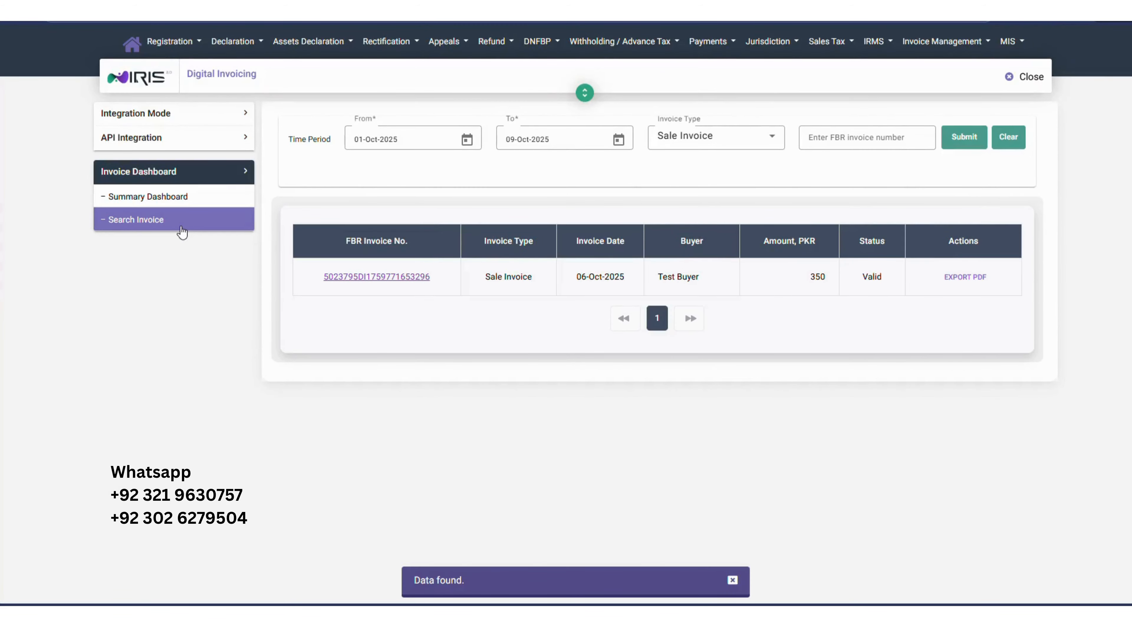
pyautogui.doubleClick(378, 288)
pyautogui.click(379, 288)
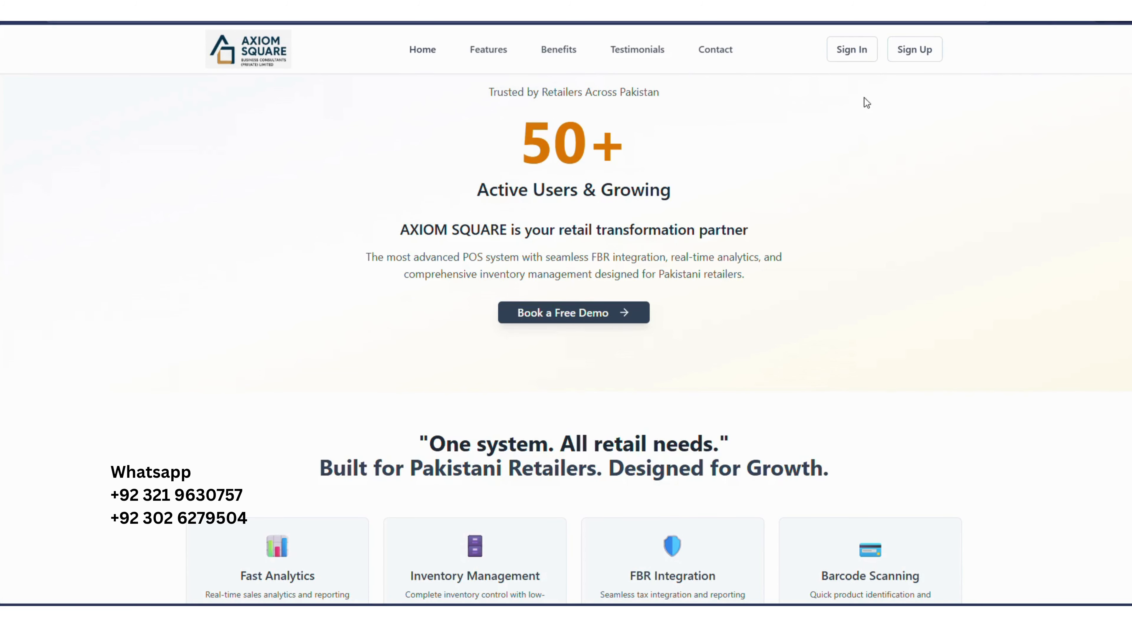
# - Switch to the AXIOM SQUARE POS site and sign in with the Demo Business account's e-mail and password
pyautogui.click(851, 50)
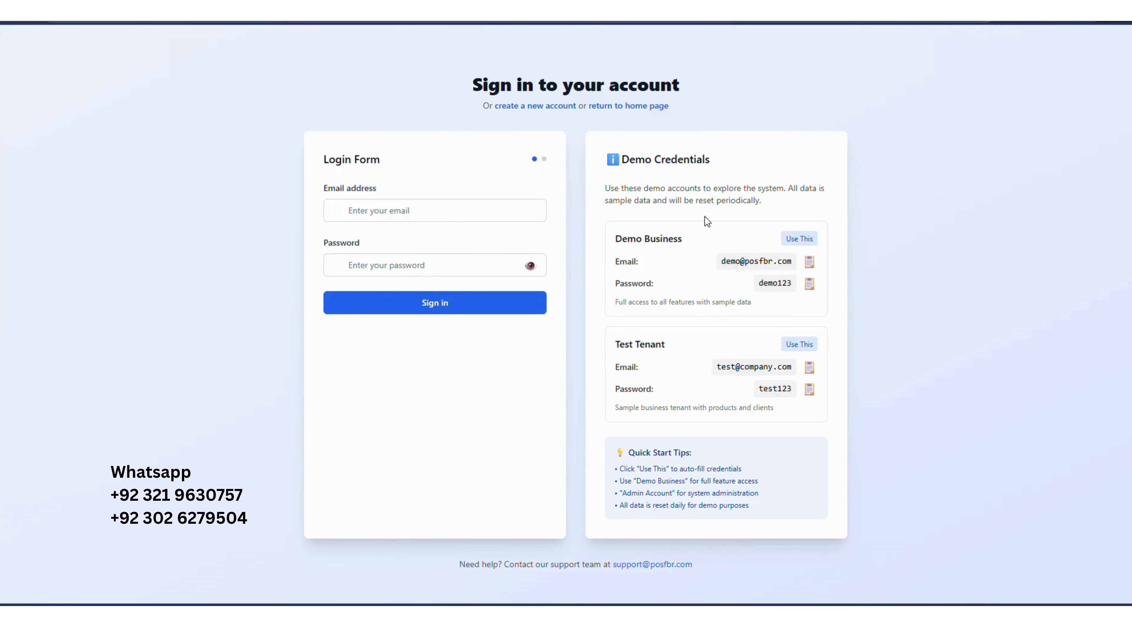
pyautogui.click(803, 241)
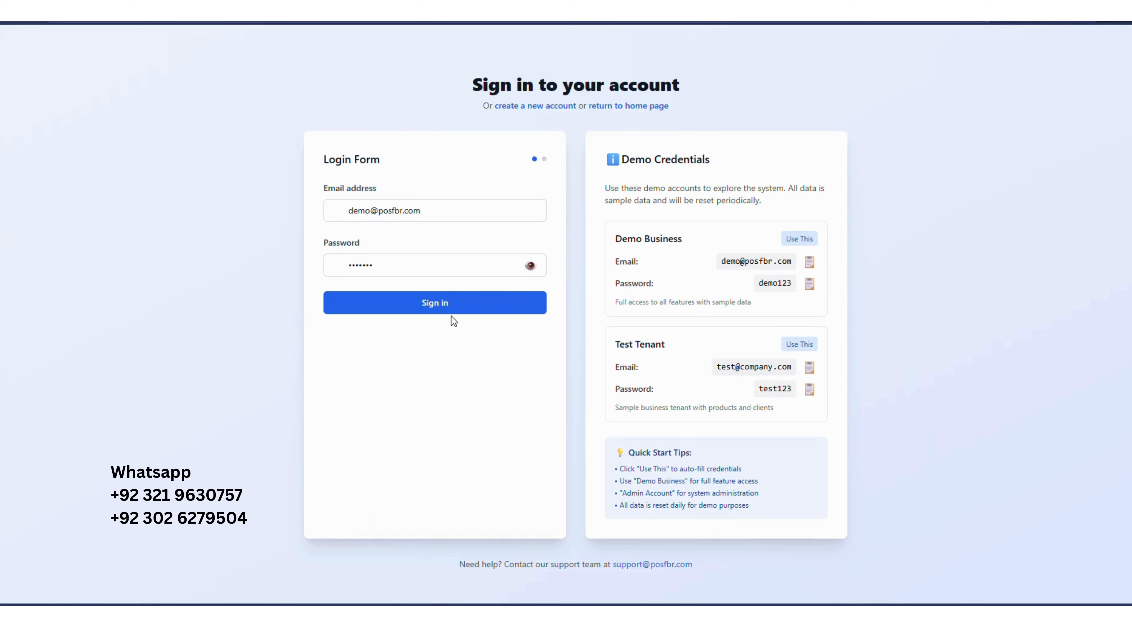
pyautogui.click(443, 309)
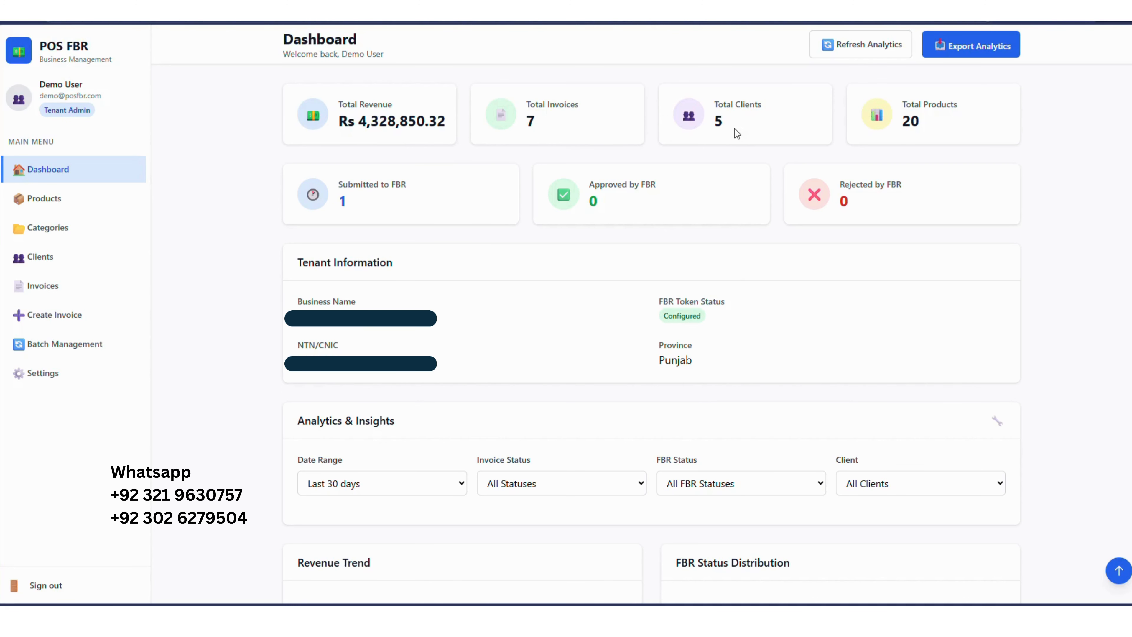
# - Review the dashboard's revenue and product totals, and look through the product, client and invoice lists
pyautogui.doubleClick(901, 125)
pyautogui.doubleClick(410, 130)
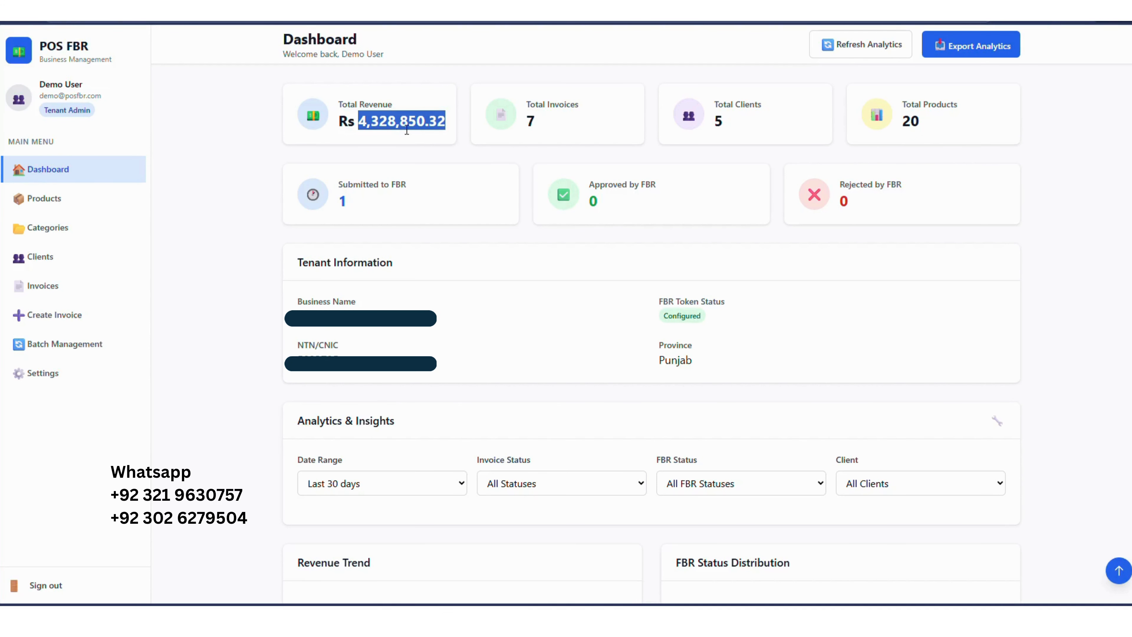
pyautogui.click(406, 129)
pyautogui.click(80, 202)
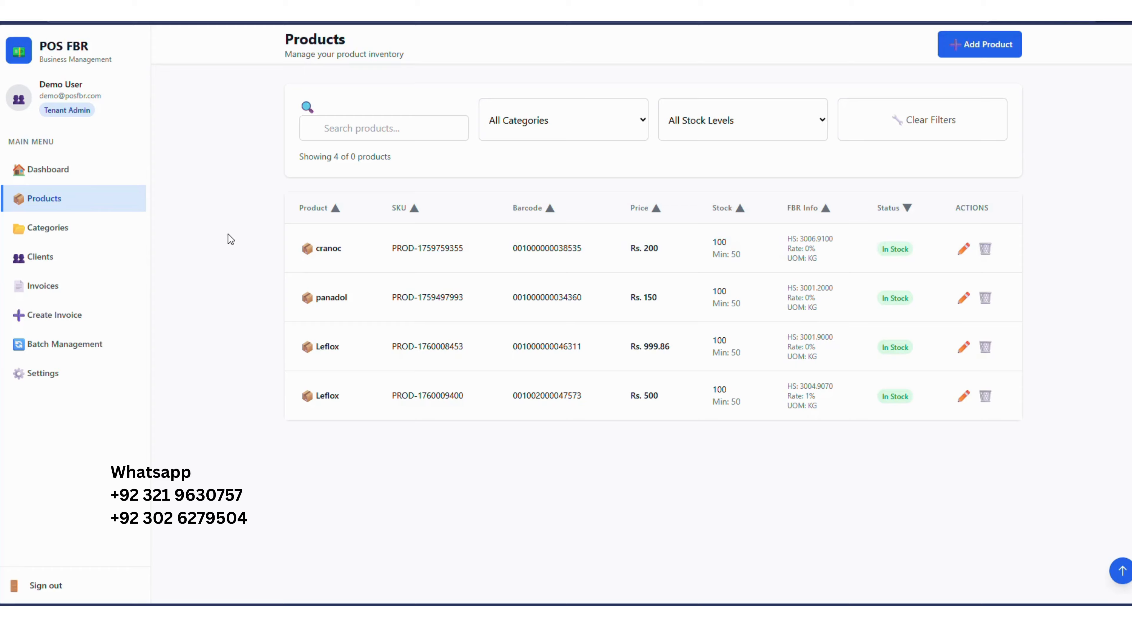
pyautogui.click(62, 263)
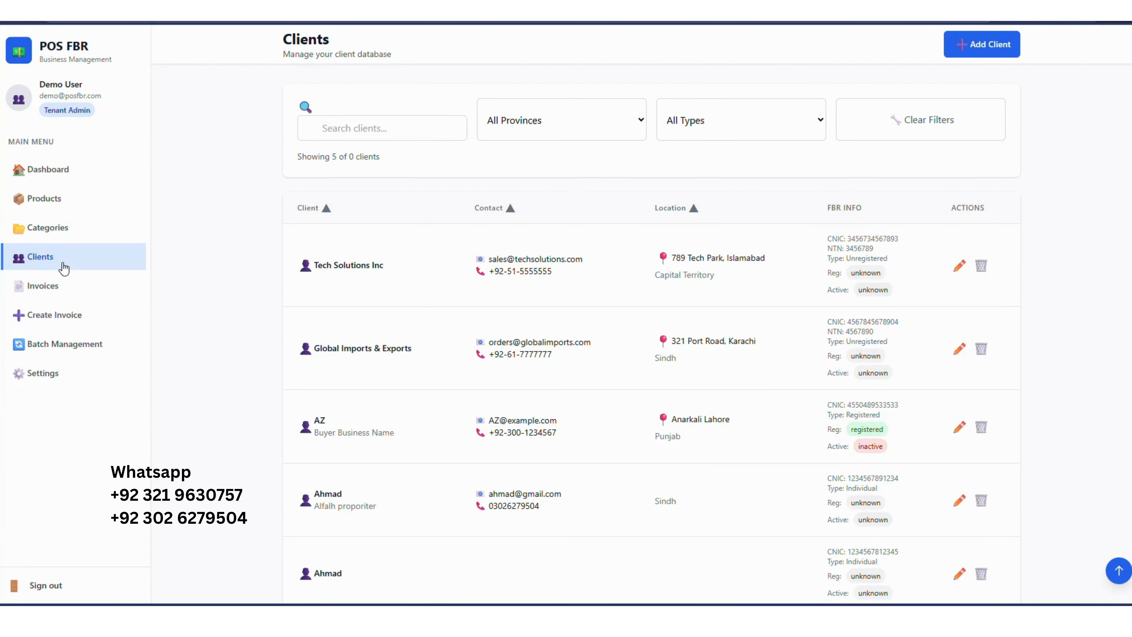
pyautogui.click(69, 290)
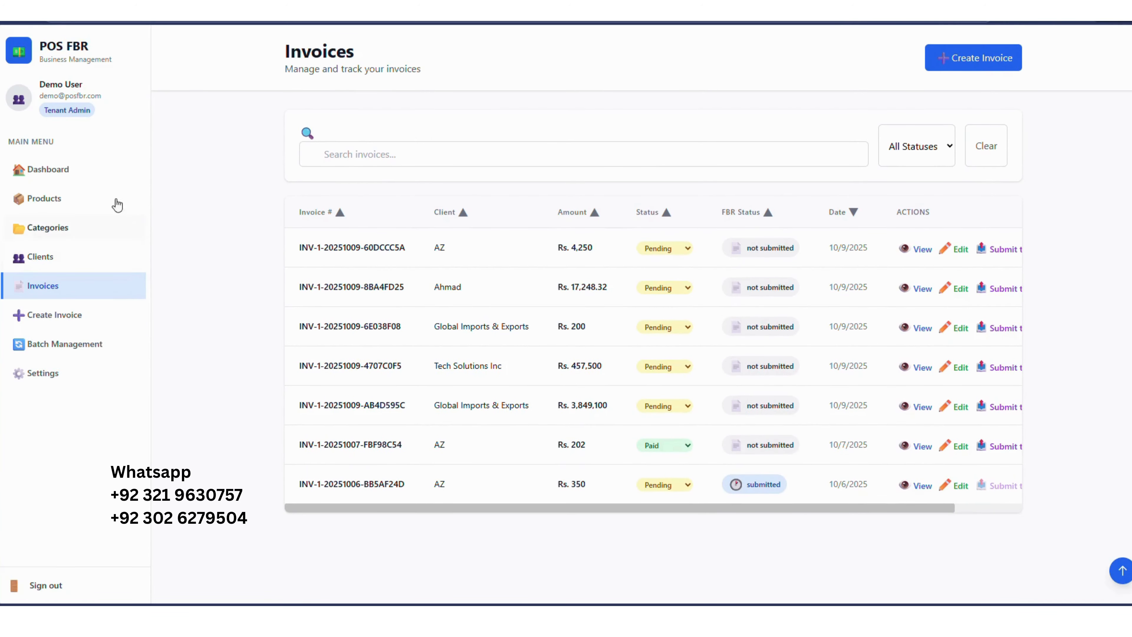
# - Start adding a new product to the inventory and assign it to the Clothing category
pyautogui.click(79, 205)
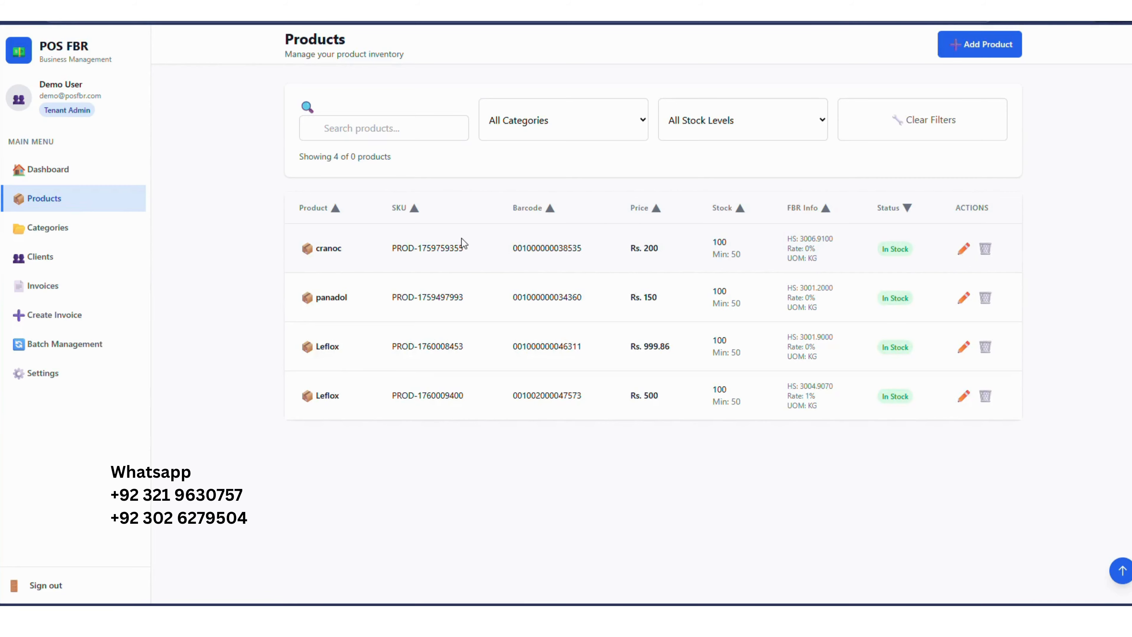
pyautogui.click(965, 45)
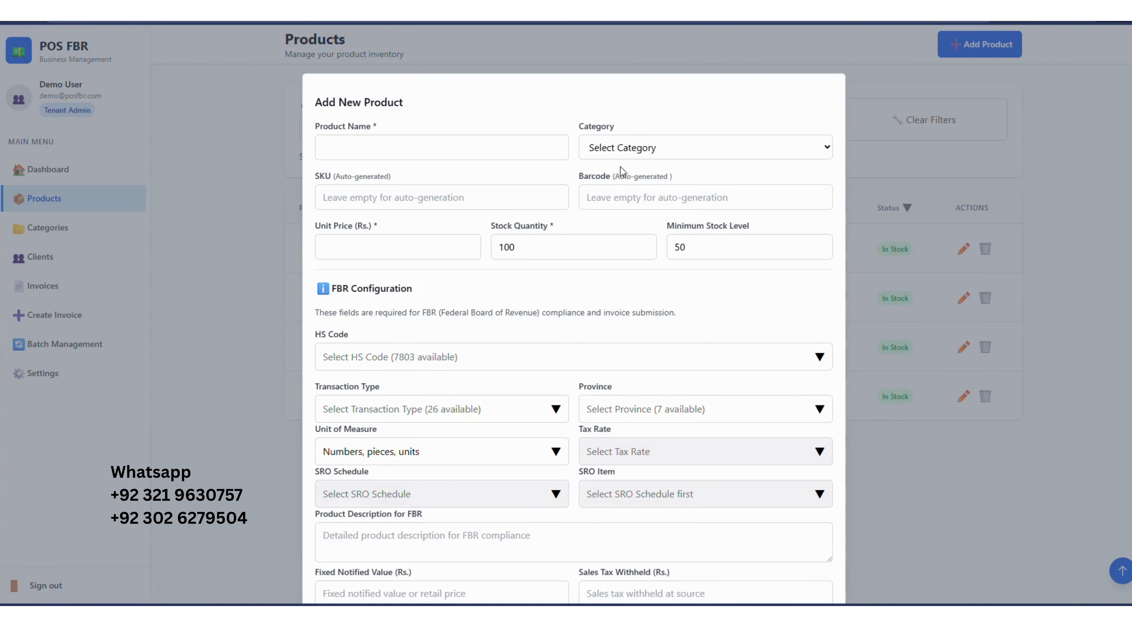
pyautogui.scroll(-3, 585, 203)
pyautogui.scroll(3, 586, 200)
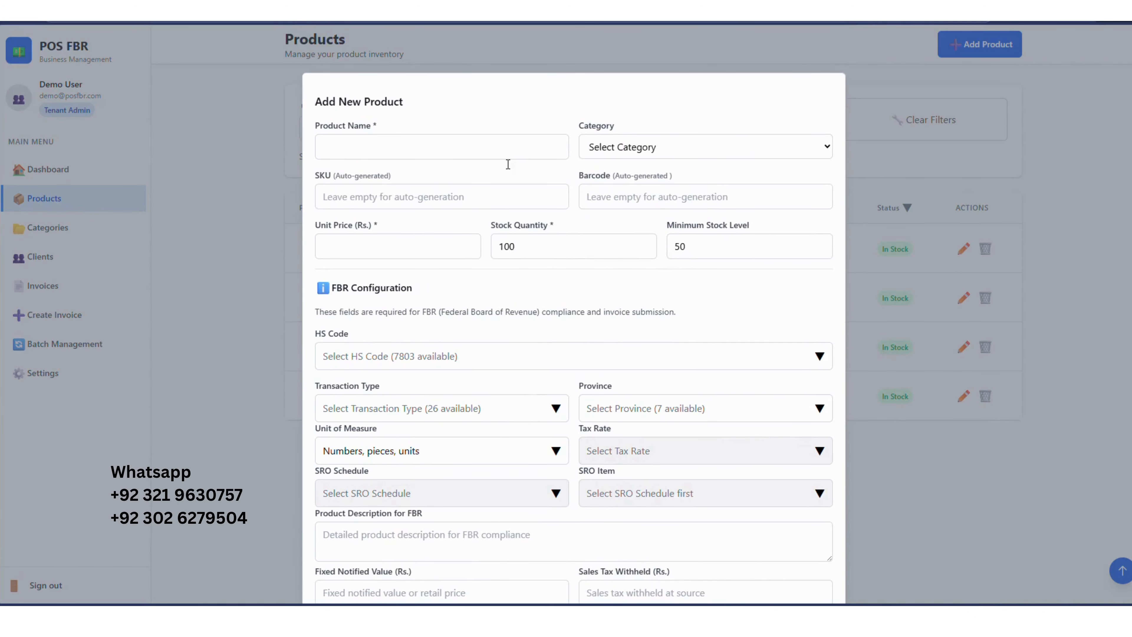
pyautogui.click(668, 150)
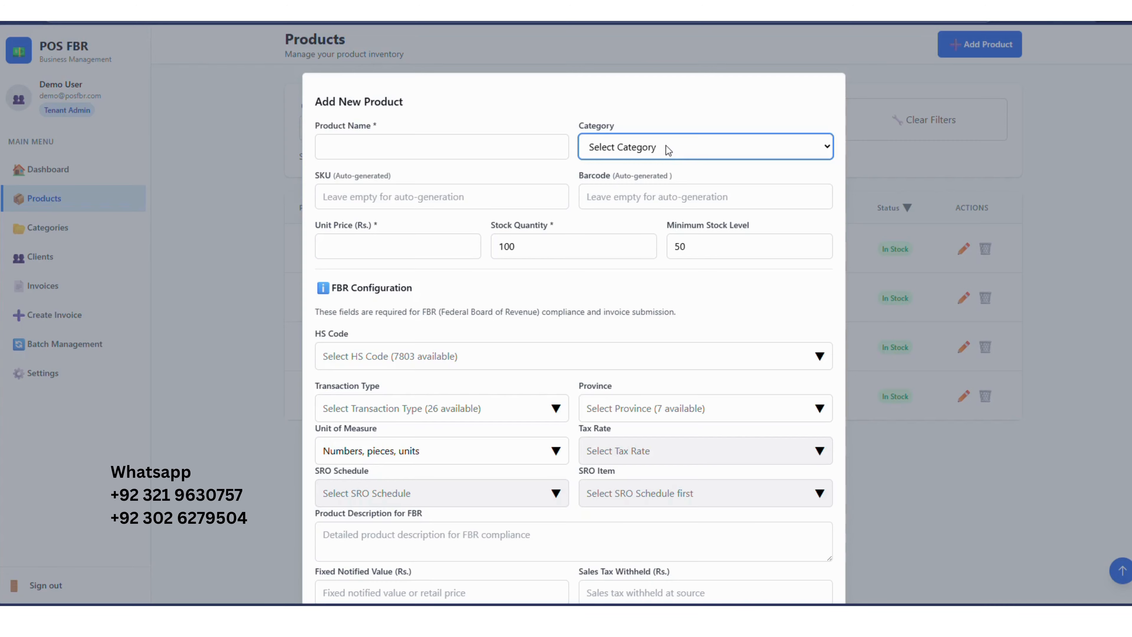
pyautogui.click(653, 203)
# - Name the new product Leflox and set its unit price to Rs. 150
pyautogui.click(352, 155)
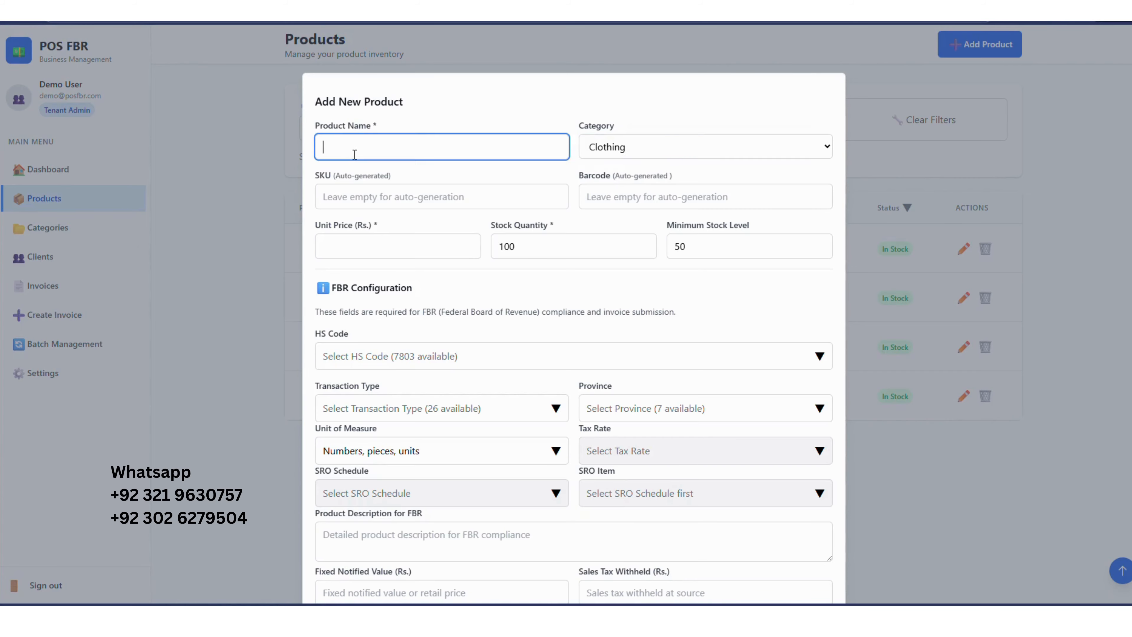
pyautogui.write('Leflox')
pyautogui.click(402, 254)
pyautogui.write('150')
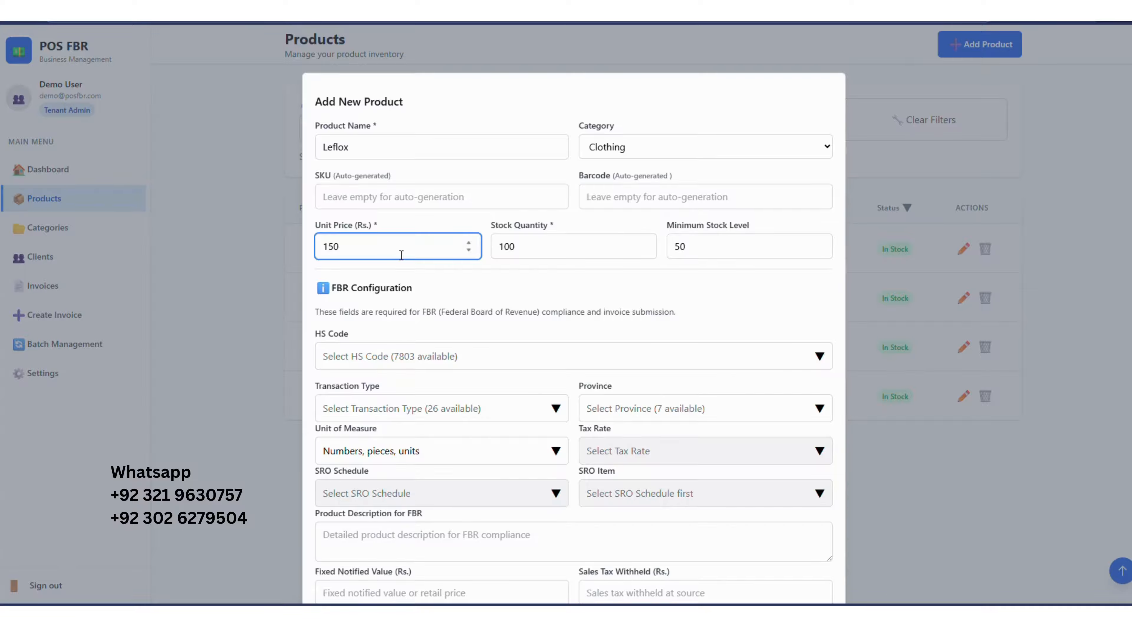
# - Search the HS codes for "phar" and "3001.", and assign 3001.9000 - Pharmaceutical Products to the new product
pyautogui.scroll(-3, 401, 255)
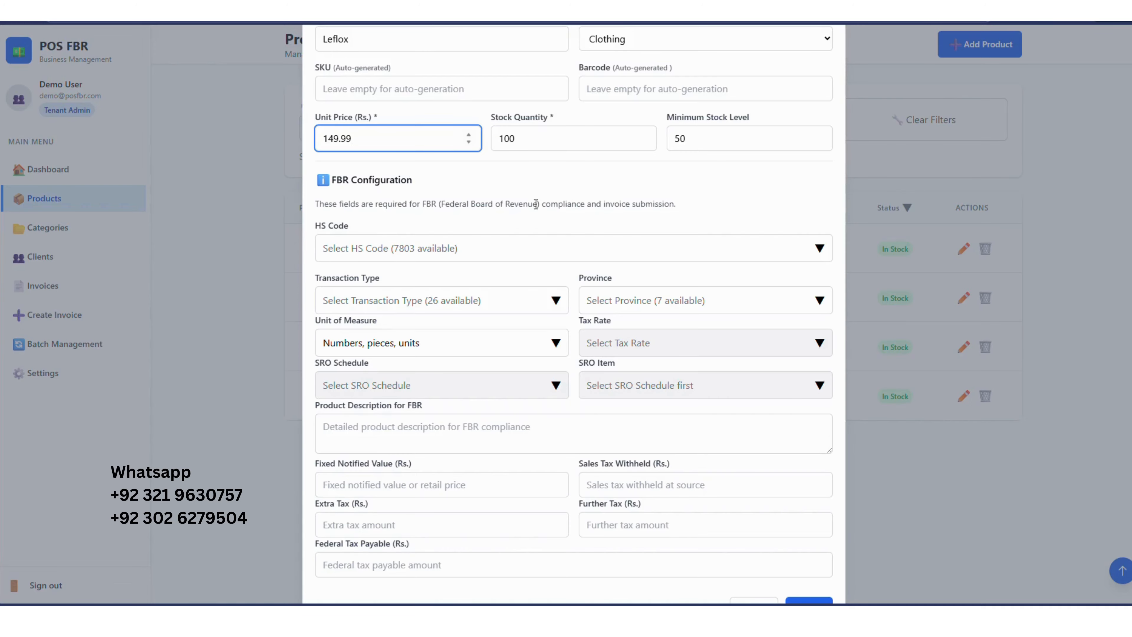
pyautogui.scroll(-1, 535, 206)
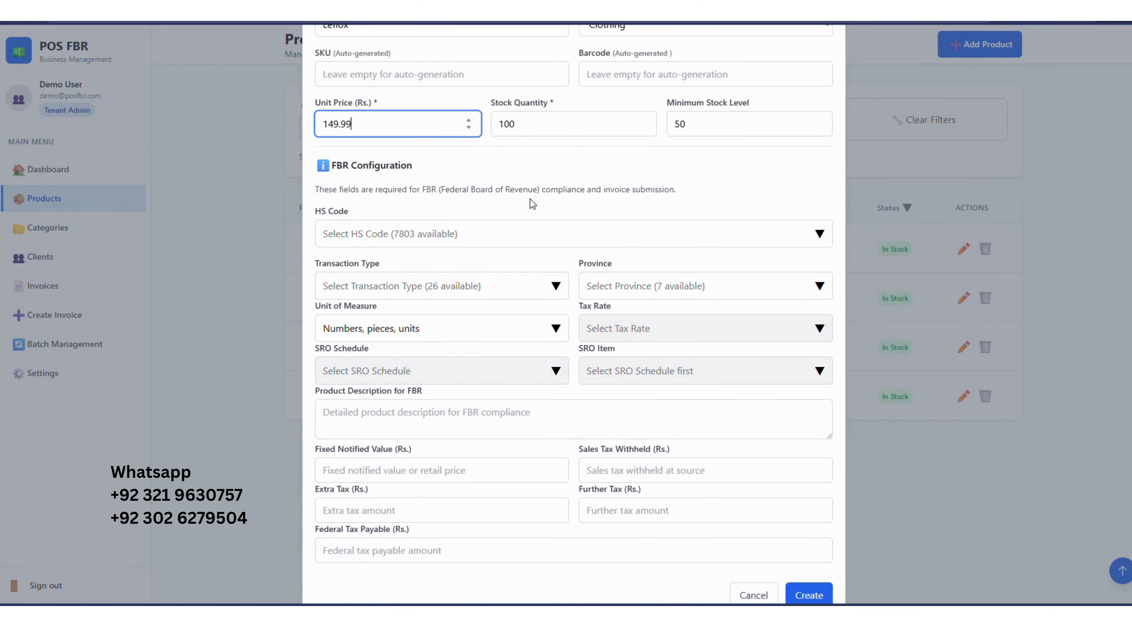
pyautogui.click(474, 289)
pyautogui.click(474, 289)
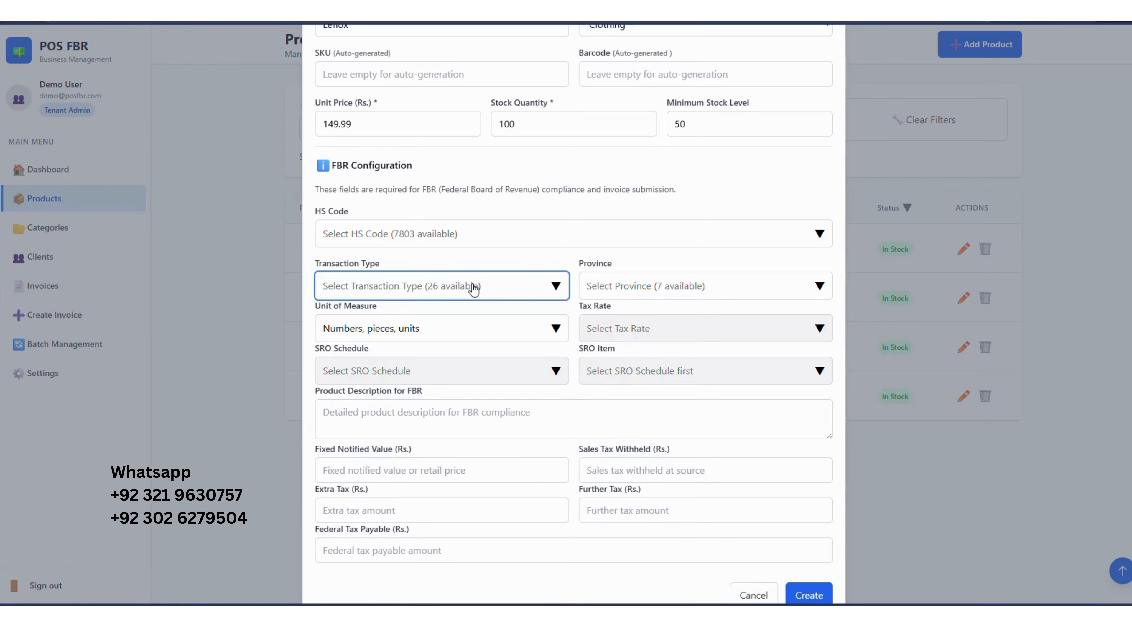
pyautogui.click(451, 243)
pyautogui.write('phar')
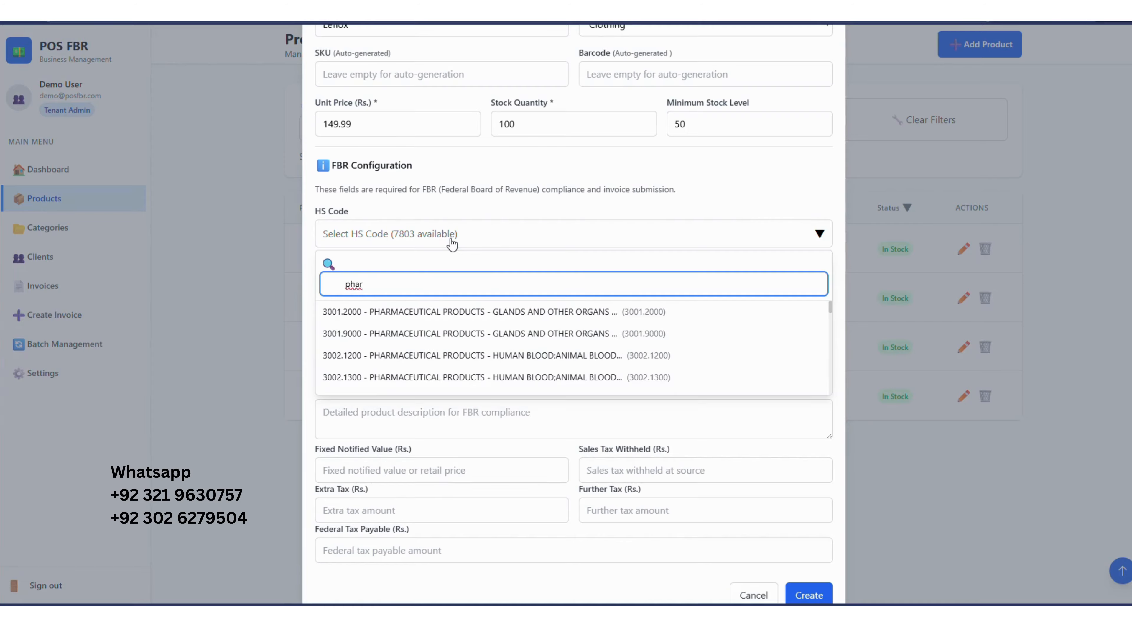
pyautogui.press('BackSpace')
pyautogui.press('BackSpace')
pyautogui.press('BackSpace')
pyautogui.press('BackSpace')
pyautogui.write('3001.')
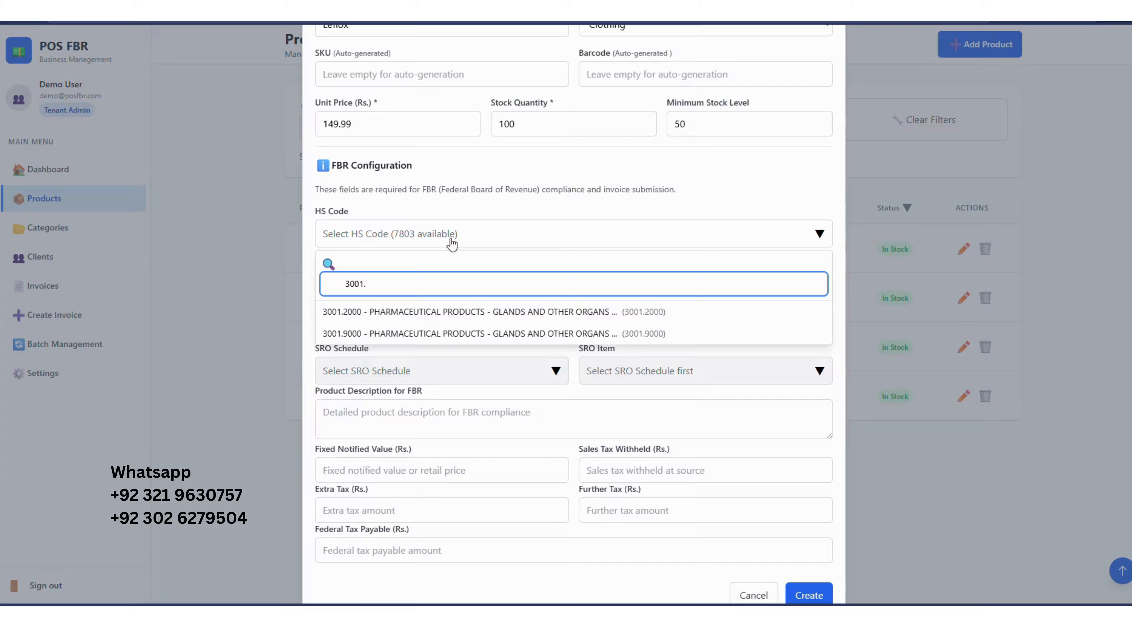
pyautogui.click(449, 334)
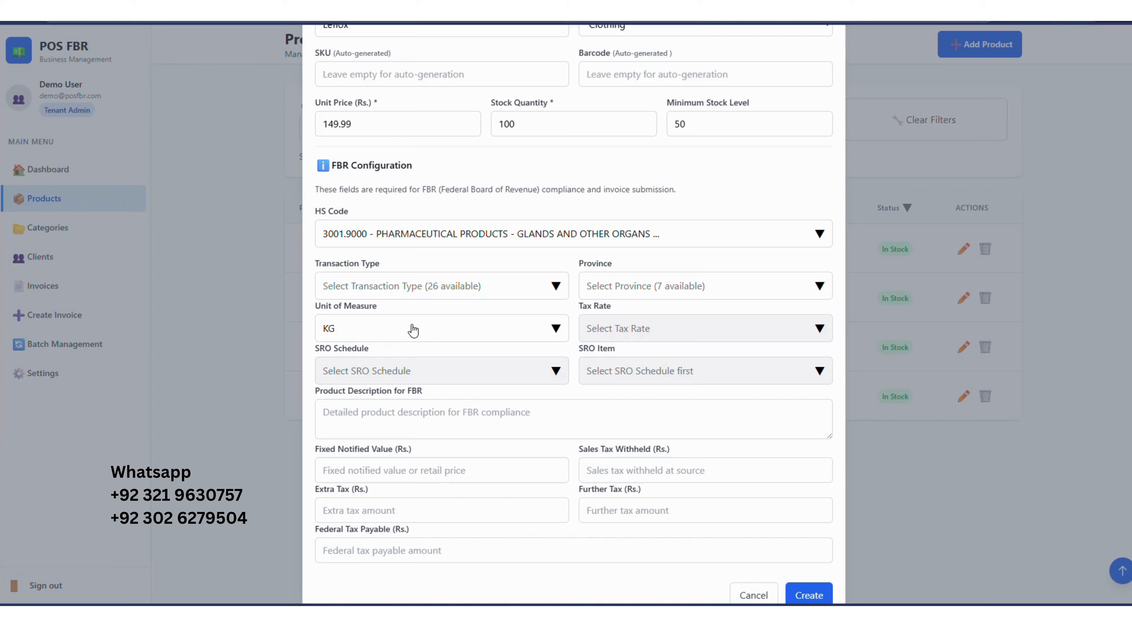
# - Set the new product's transaction type to 3rd Schedule Goods and its province to PUNJAB
pyautogui.click(433, 294)
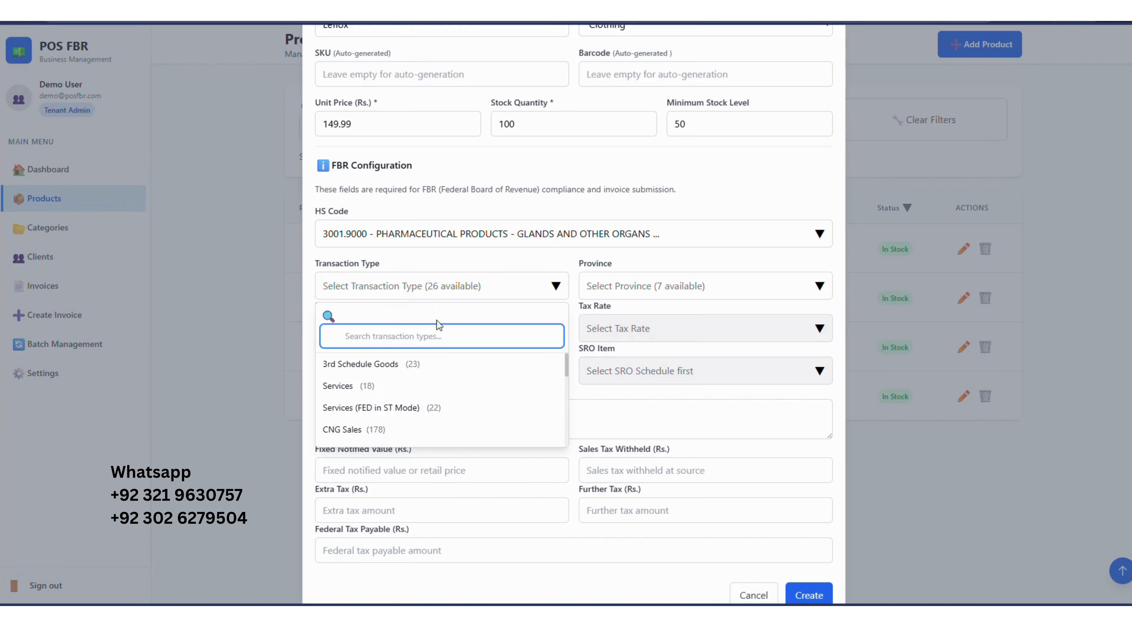
pyautogui.click(428, 374)
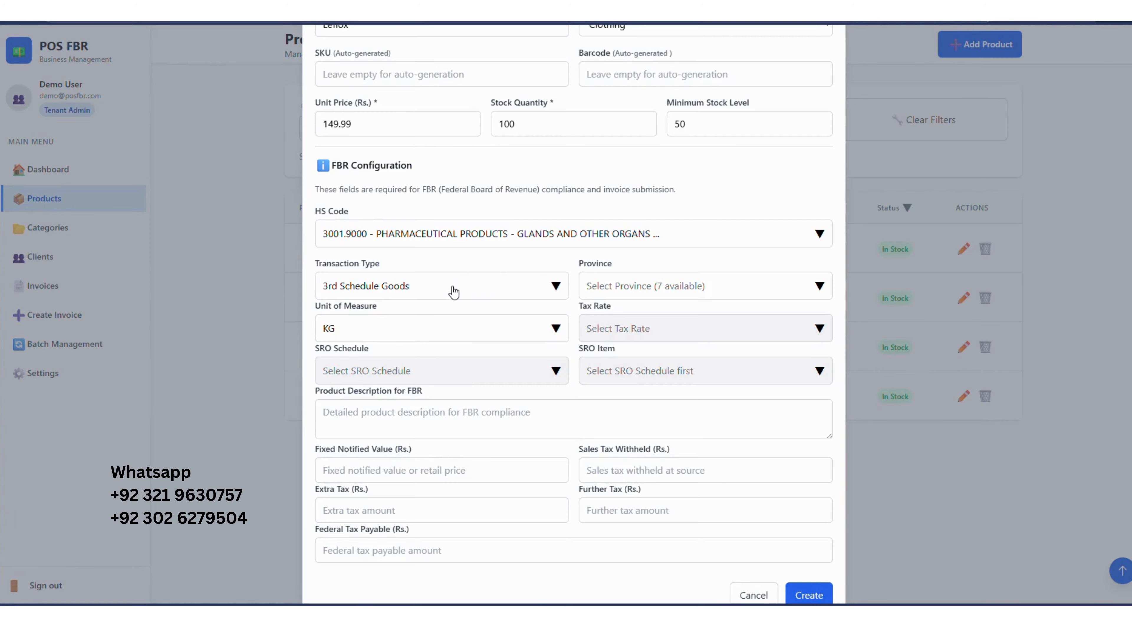
pyautogui.click(605, 296)
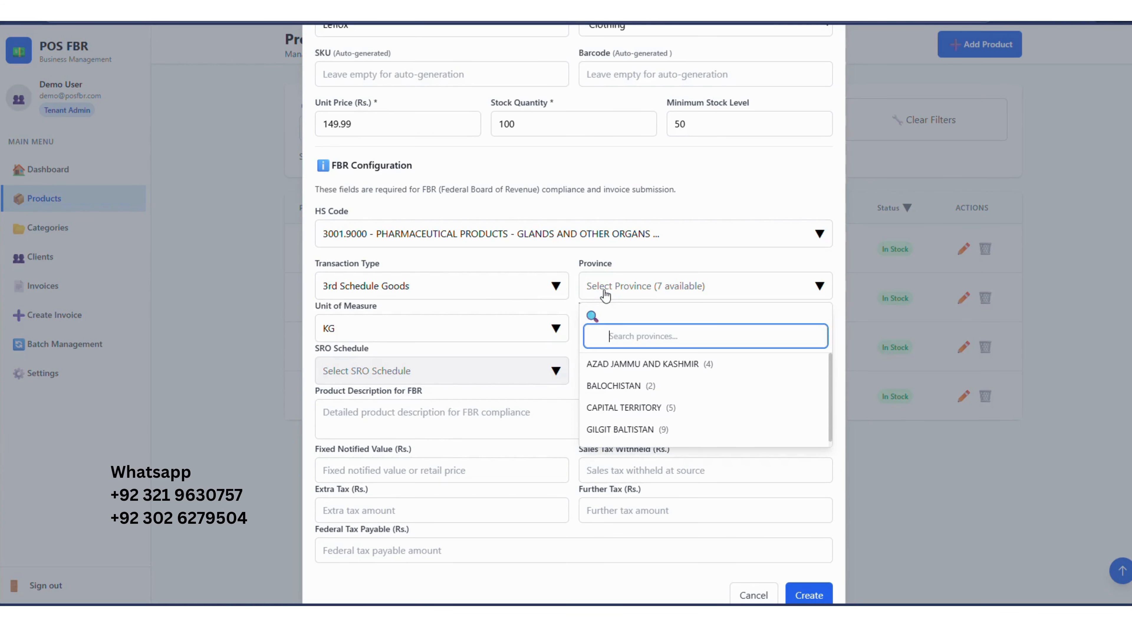
pyautogui.scroll(-2, 636, 395)
pyautogui.click(628, 438)
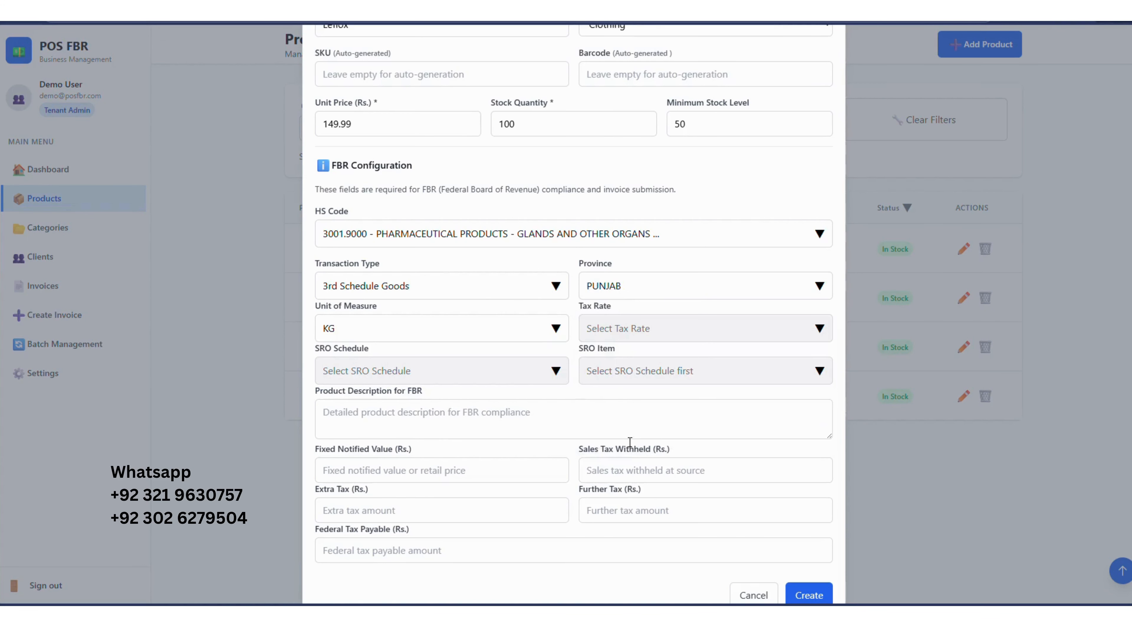
# - Set the product's tax rate to 5%, SRO schedule to 3rd Schedule goods and SRO item to 51 (18251)
pyautogui.click(631, 332)
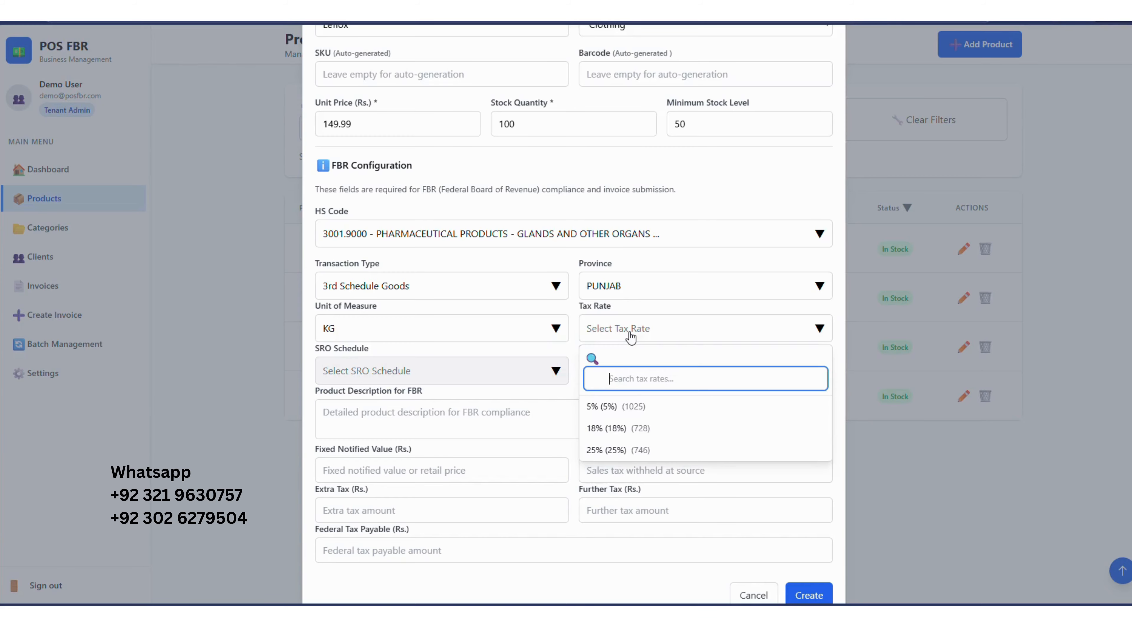
pyautogui.click(632, 410)
pyautogui.click(480, 379)
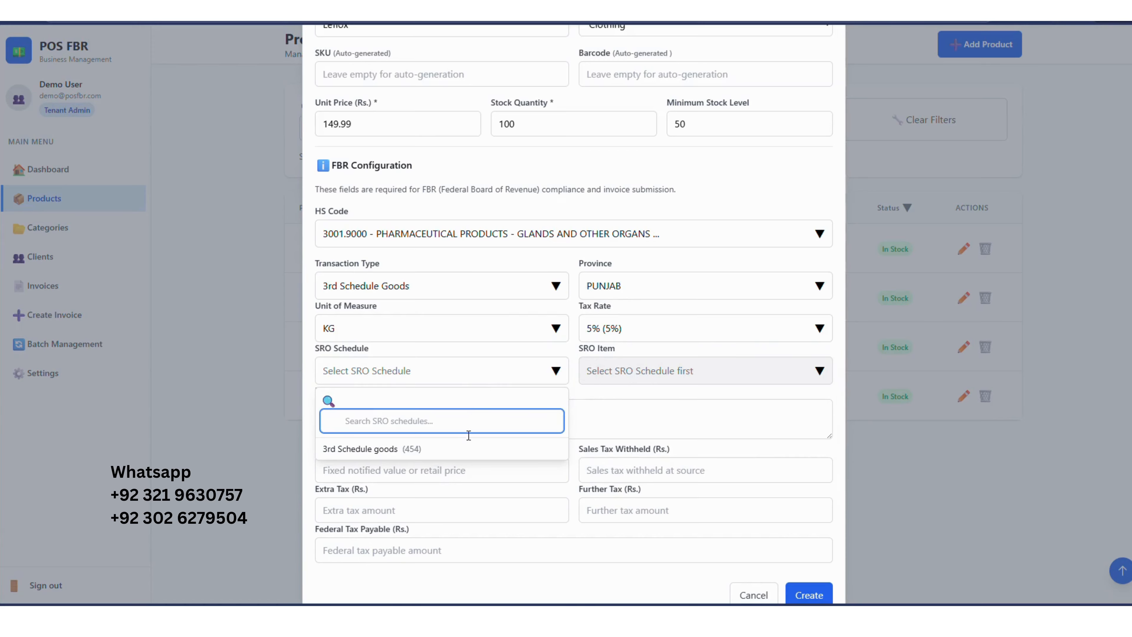
pyautogui.click(459, 446)
pyautogui.click(613, 379)
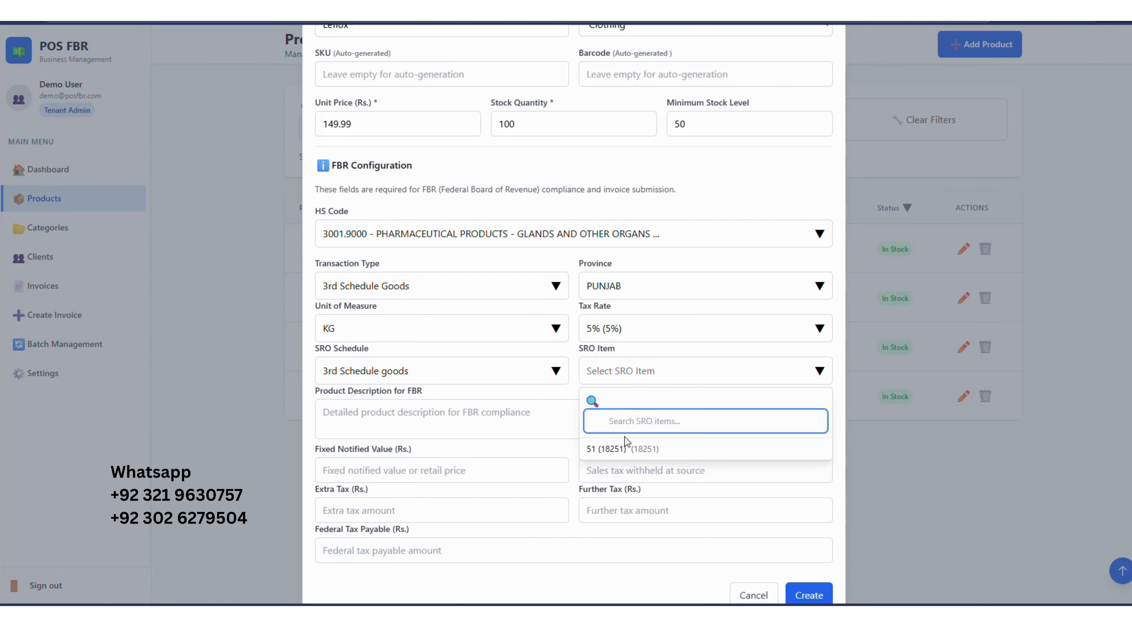
pyautogui.click(628, 449)
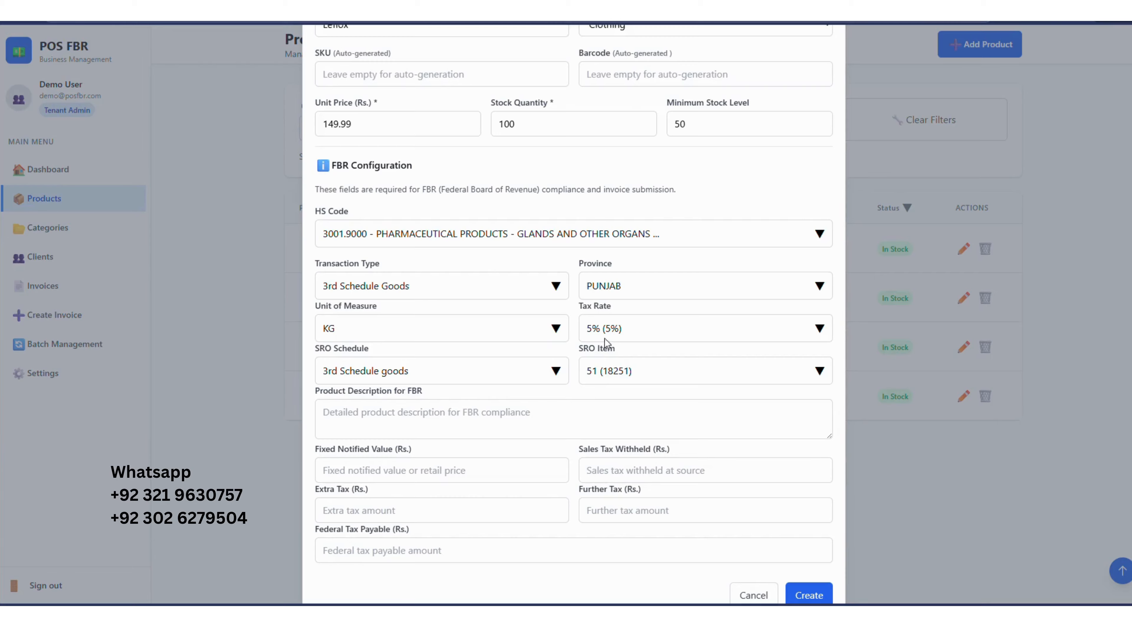
# - Review the transaction type options and the filled FBR configuration, and discard the new product
pyautogui.click(468, 292)
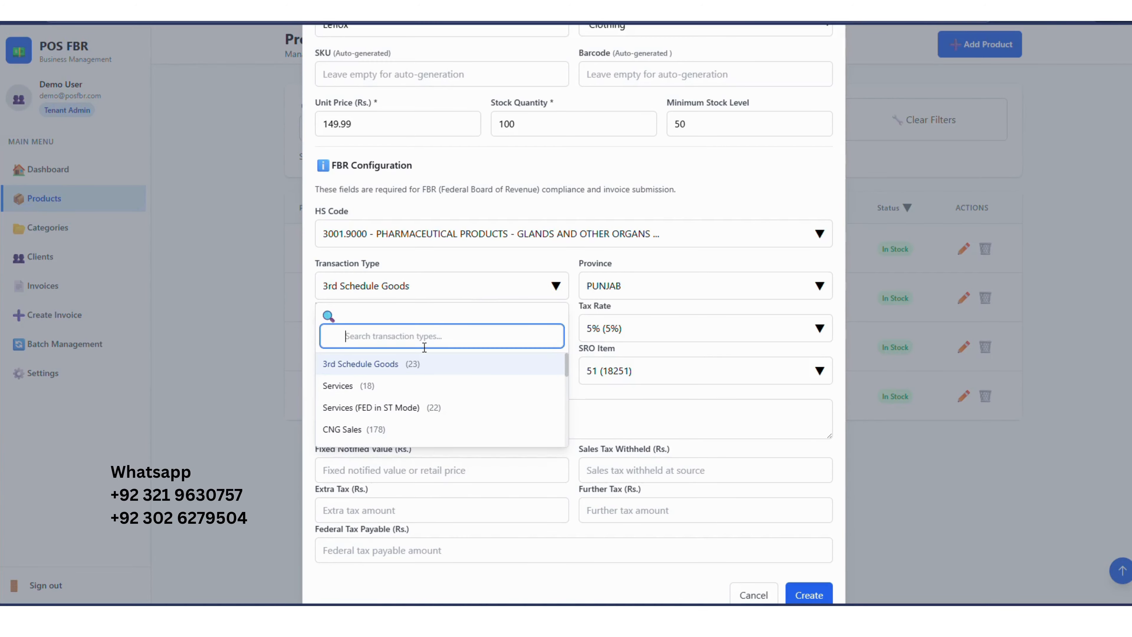
pyautogui.click(640, 302)
pyautogui.click(640, 301)
pyautogui.click(640, 301)
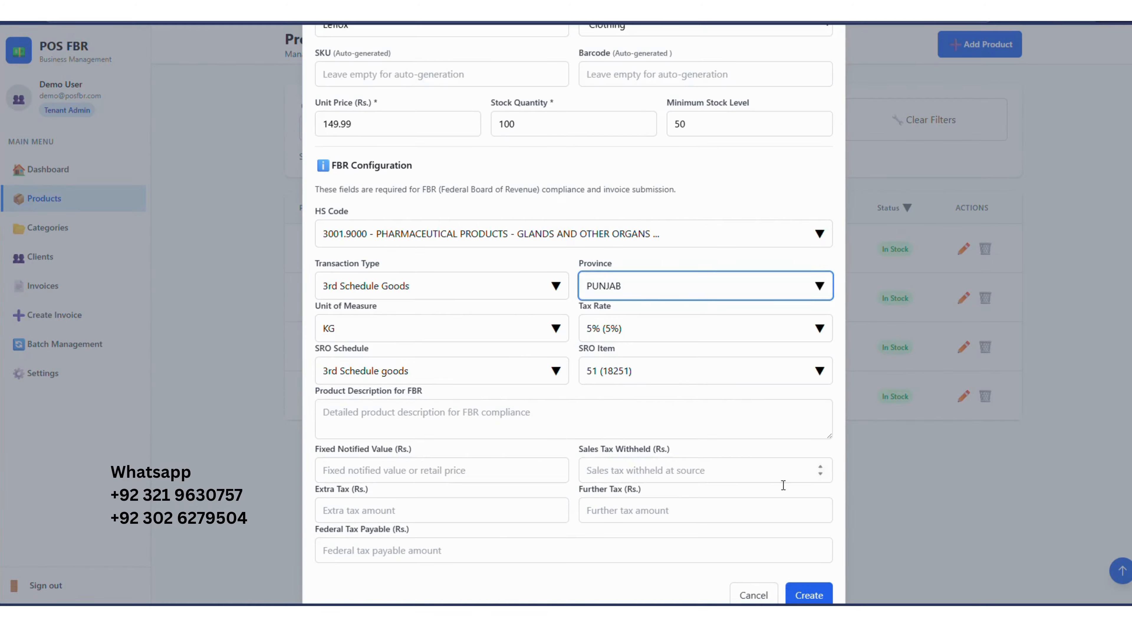
pyautogui.scroll(2, 757, 441)
pyautogui.scroll(-2, 771, 423)
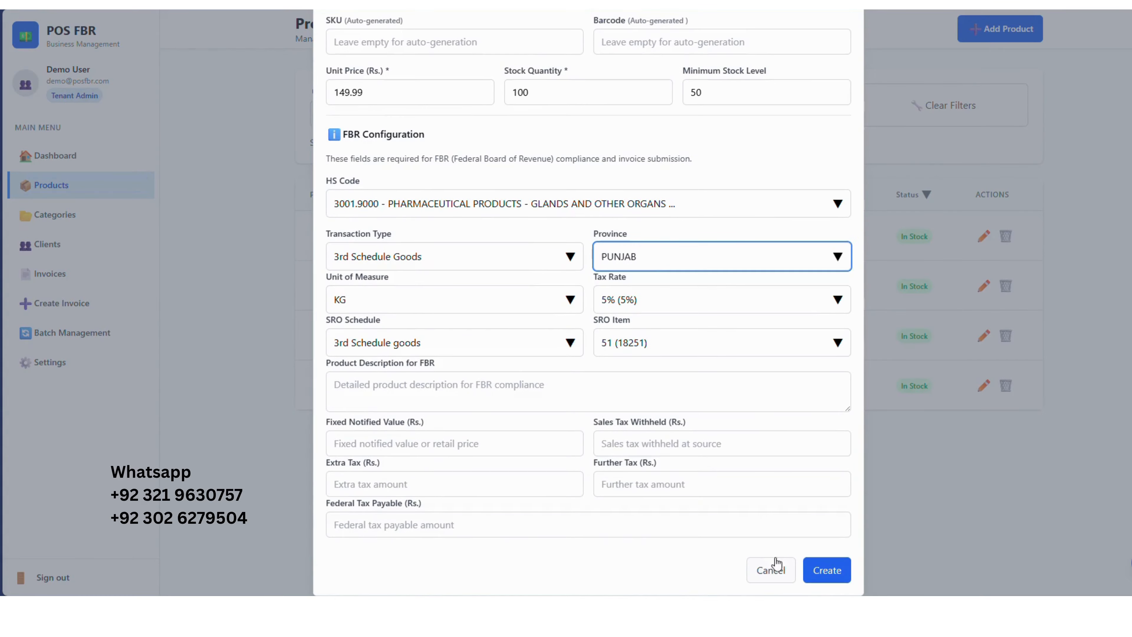
pyautogui.click(771, 575)
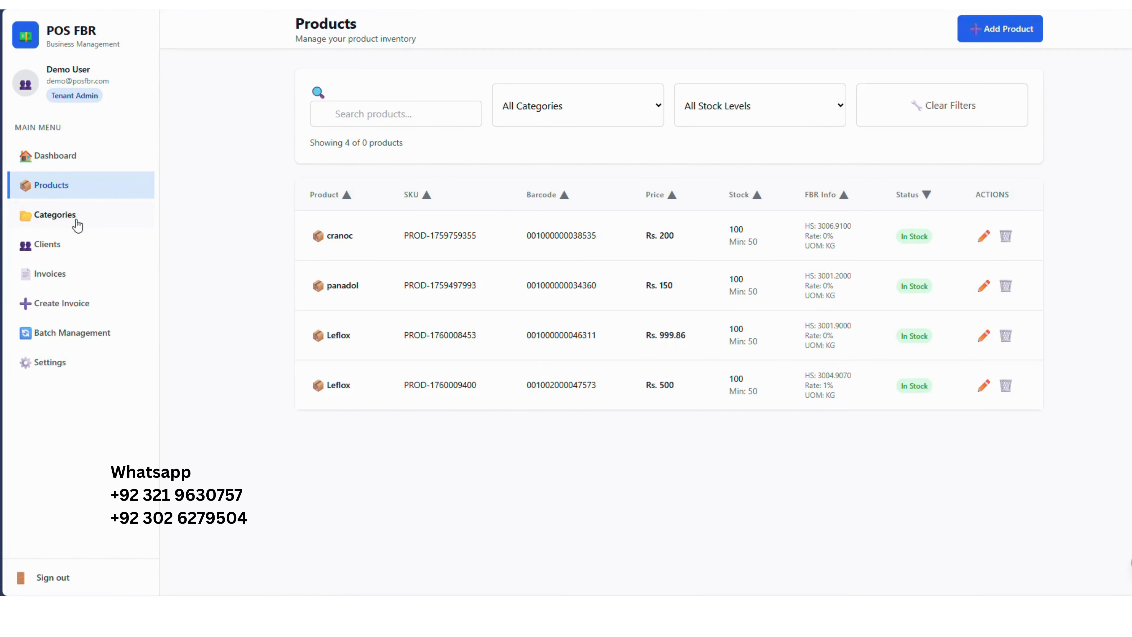
# - Try filling in a new client's name and CNIC number, and cancel the entry without saving
pyautogui.click(81, 245)
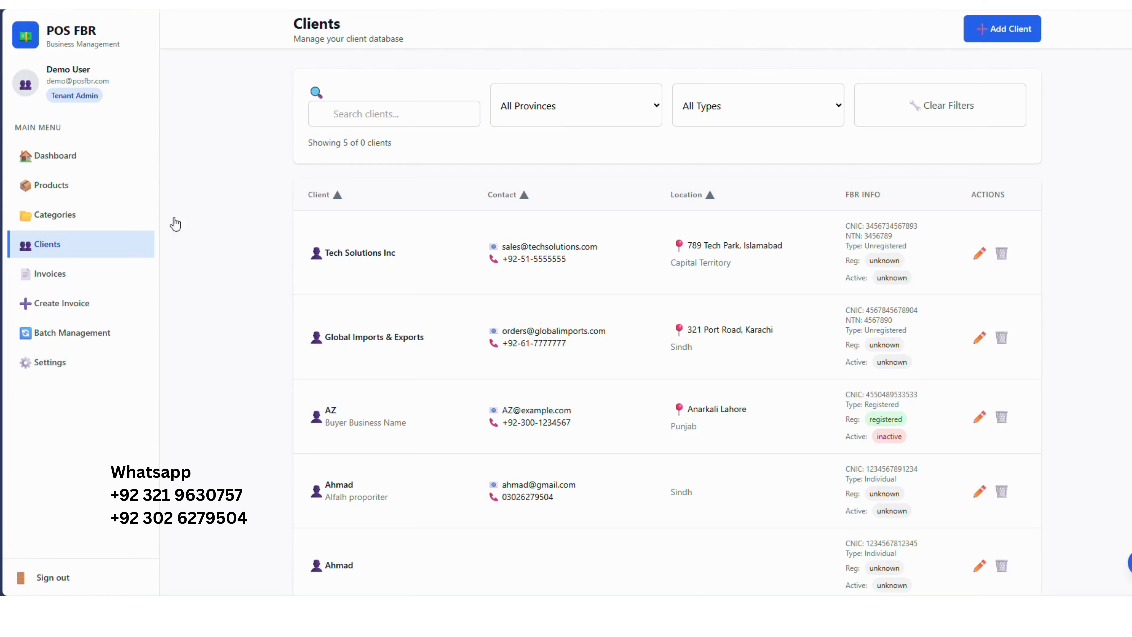
pyautogui.click(996, 28)
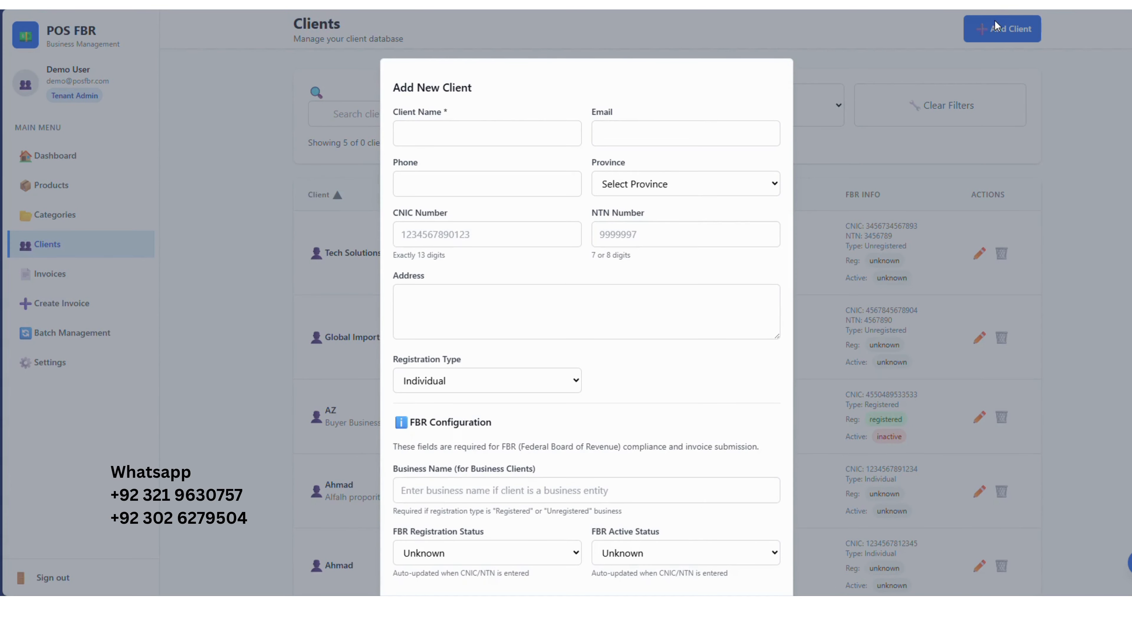
pyautogui.click(494, 144)
pyautogui.click(477, 192)
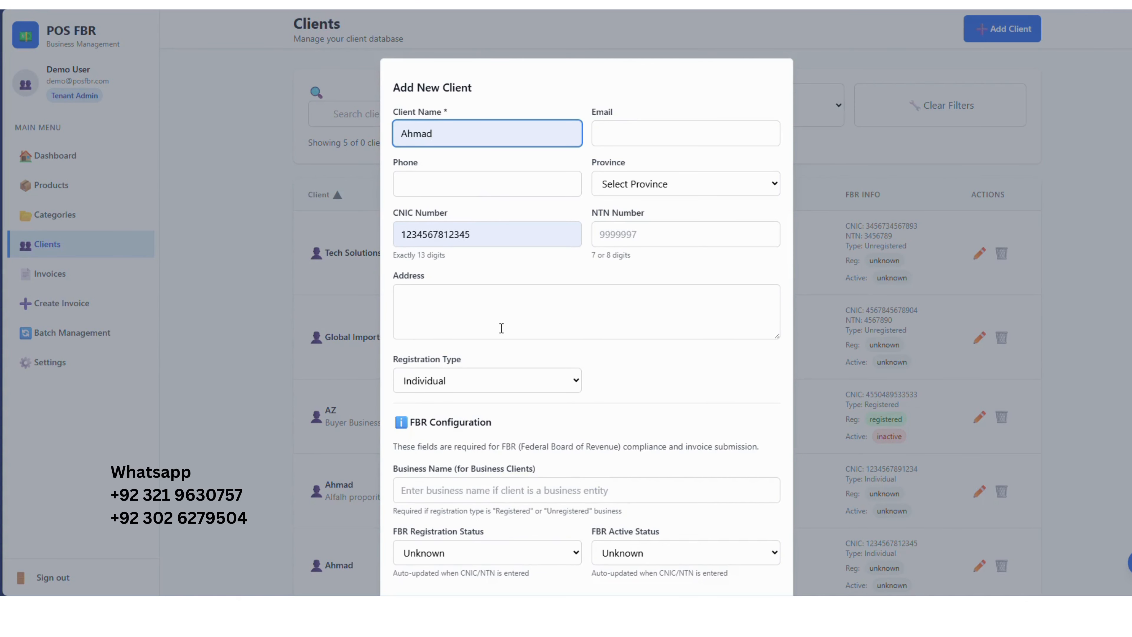
pyautogui.scroll(-1, 501, 328)
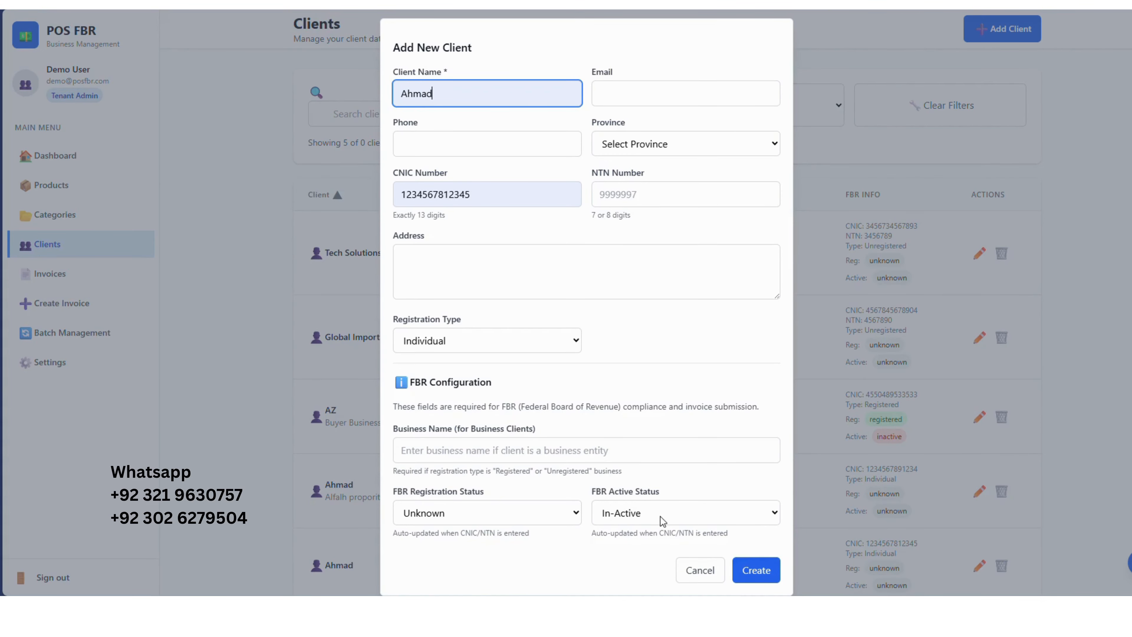
pyautogui.scroll(1, 659, 519)
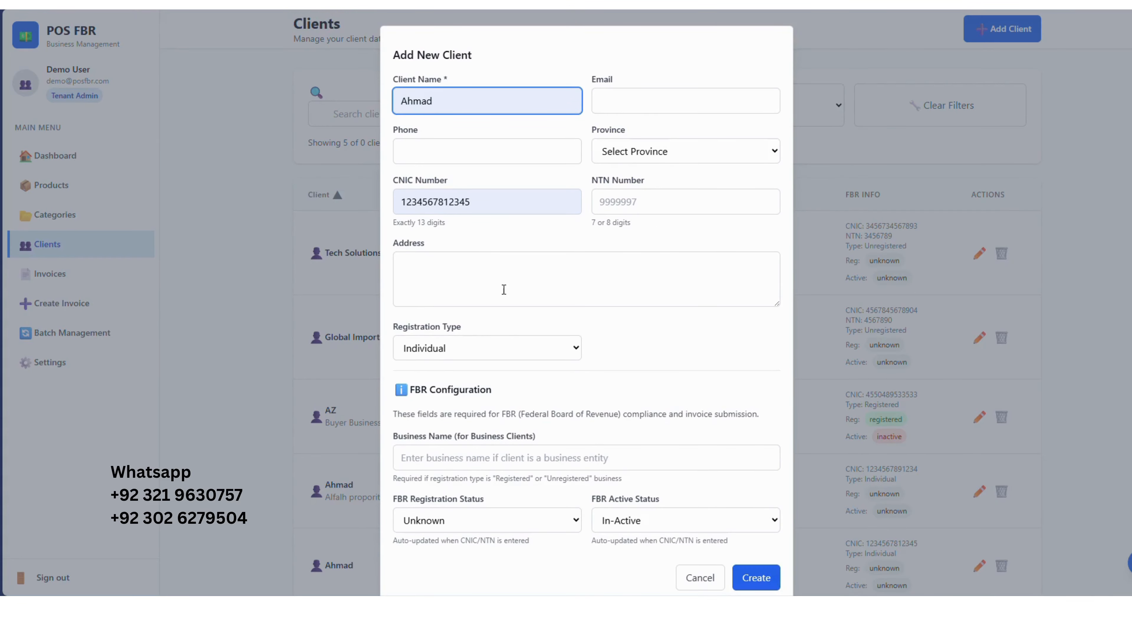
pyautogui.scroll(-1, 637, 285)
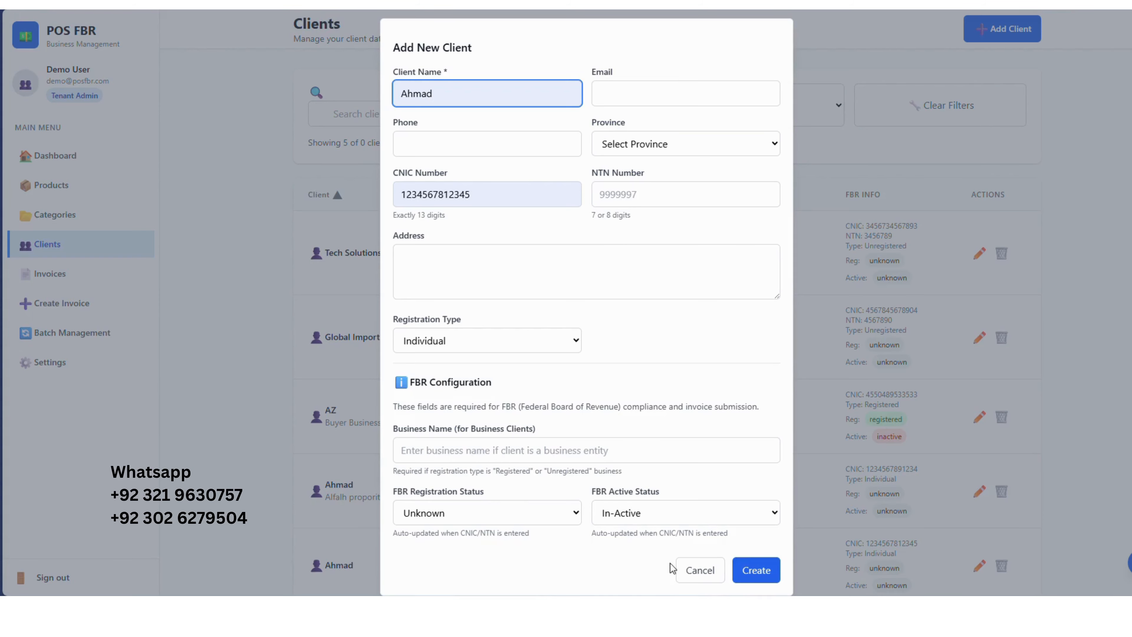
pyautogui.click(707, 578)
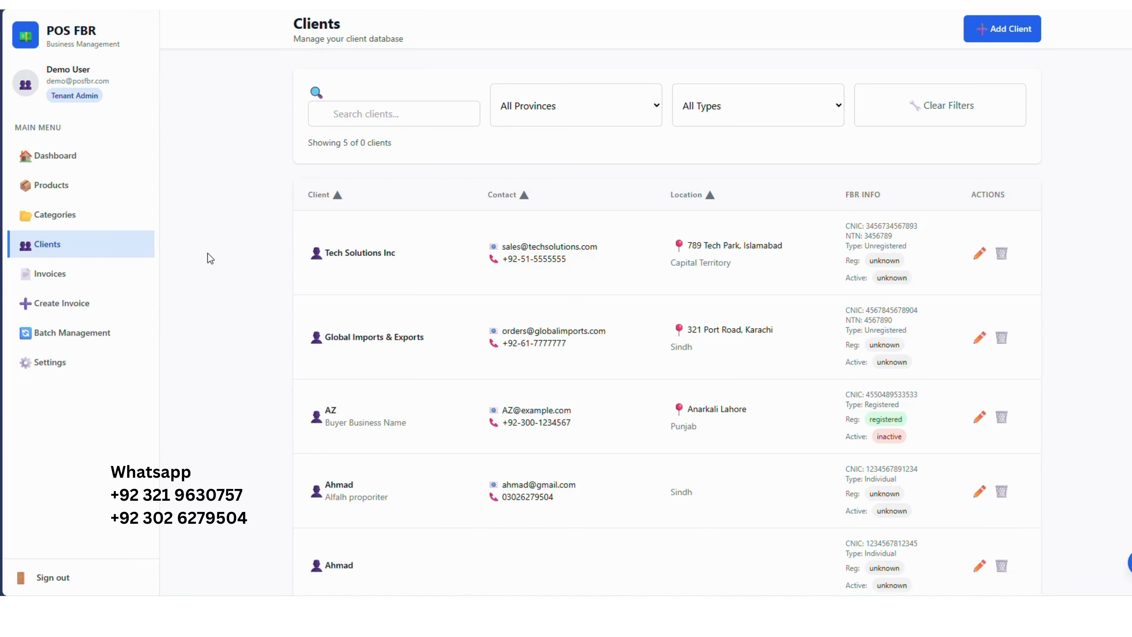
# - Look through the invoices, the product categories and the client list
pyautogui.click(88, 280)
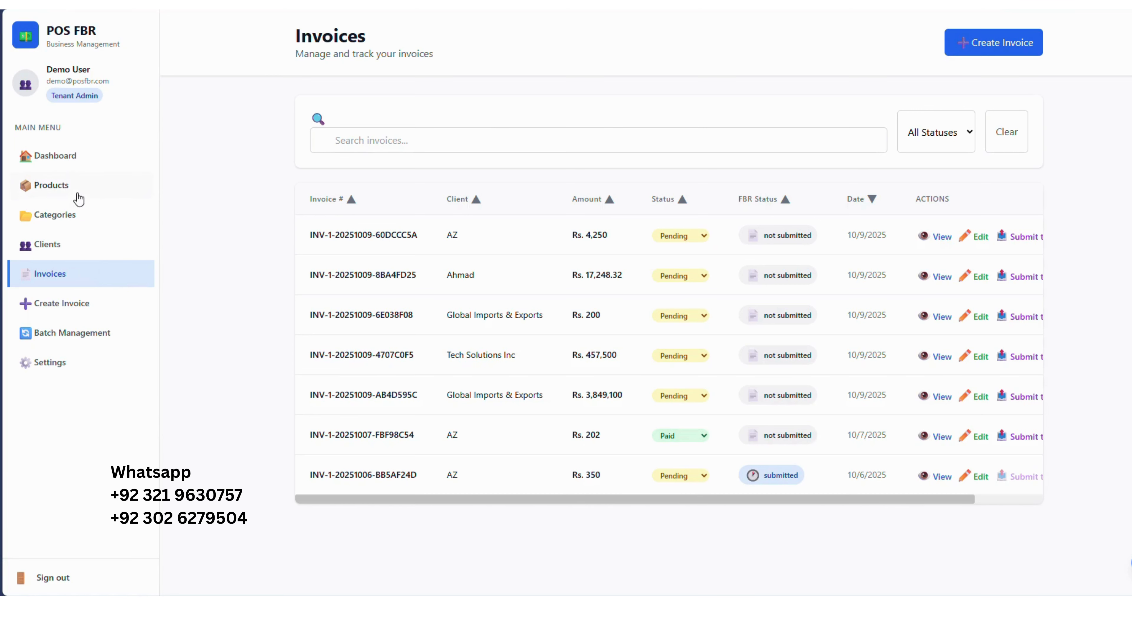
pyautogui.click(83, 230)
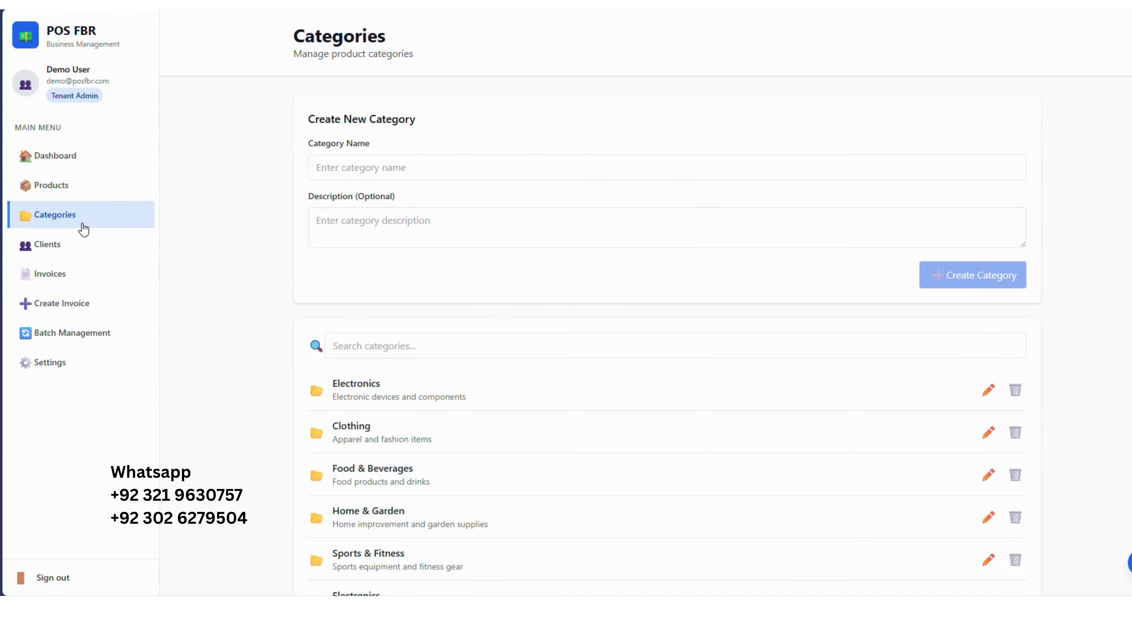
pyautogui.click(80, 254)
pyautogui.click(80, 277)
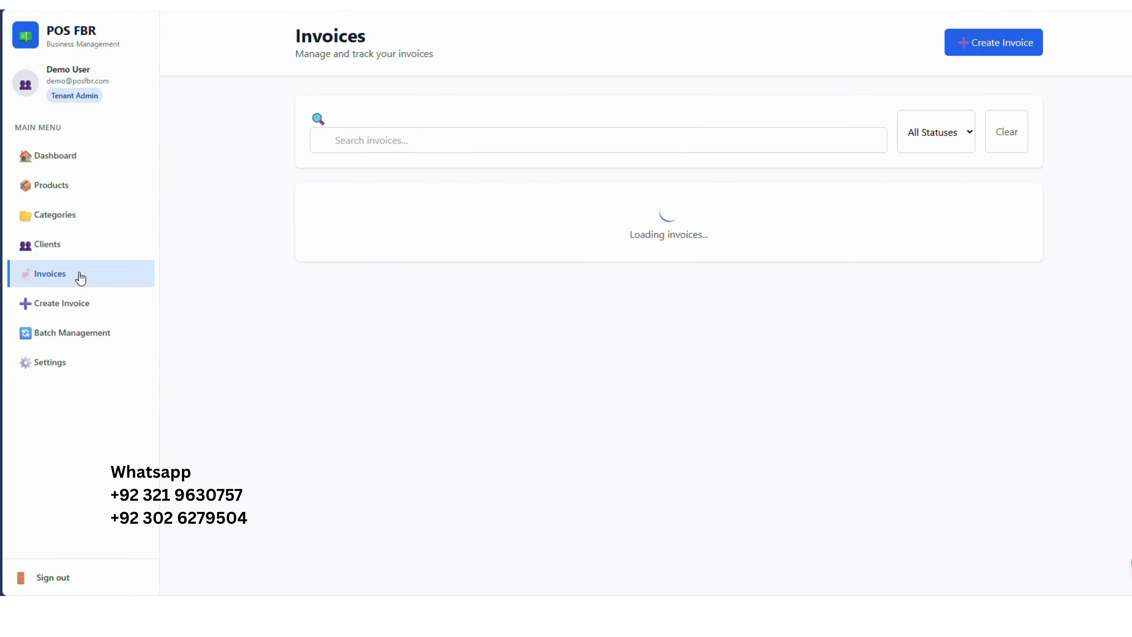
# - Start a new invoice for the third listed client and set its due date to 10/10/2025
pyautogui.click(82, 305)
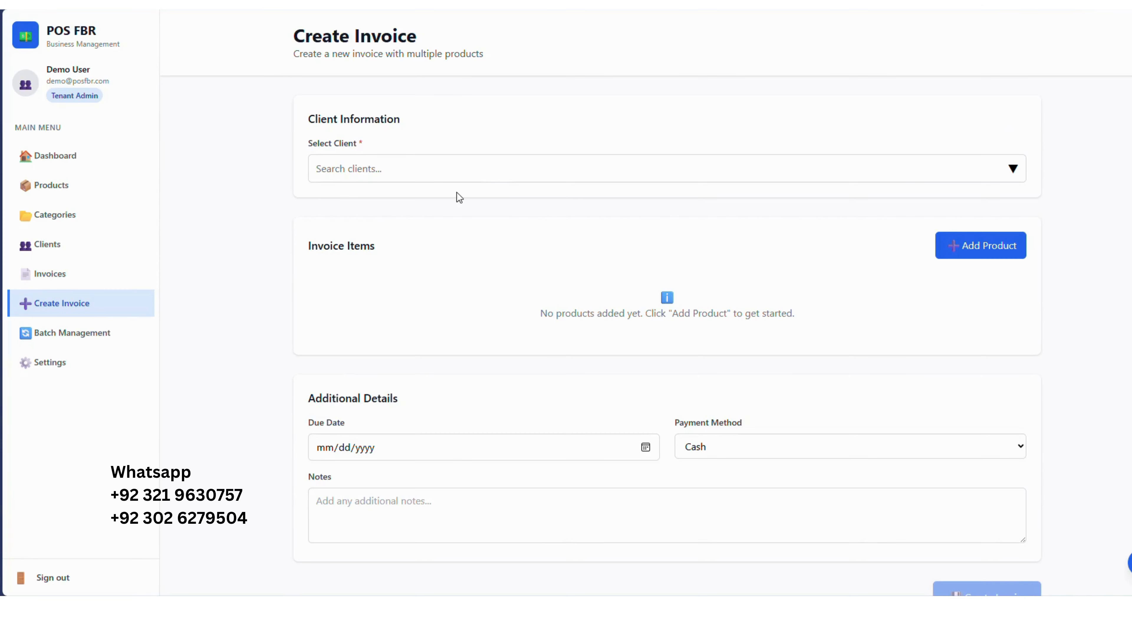
pyautogui.click(497, 173)
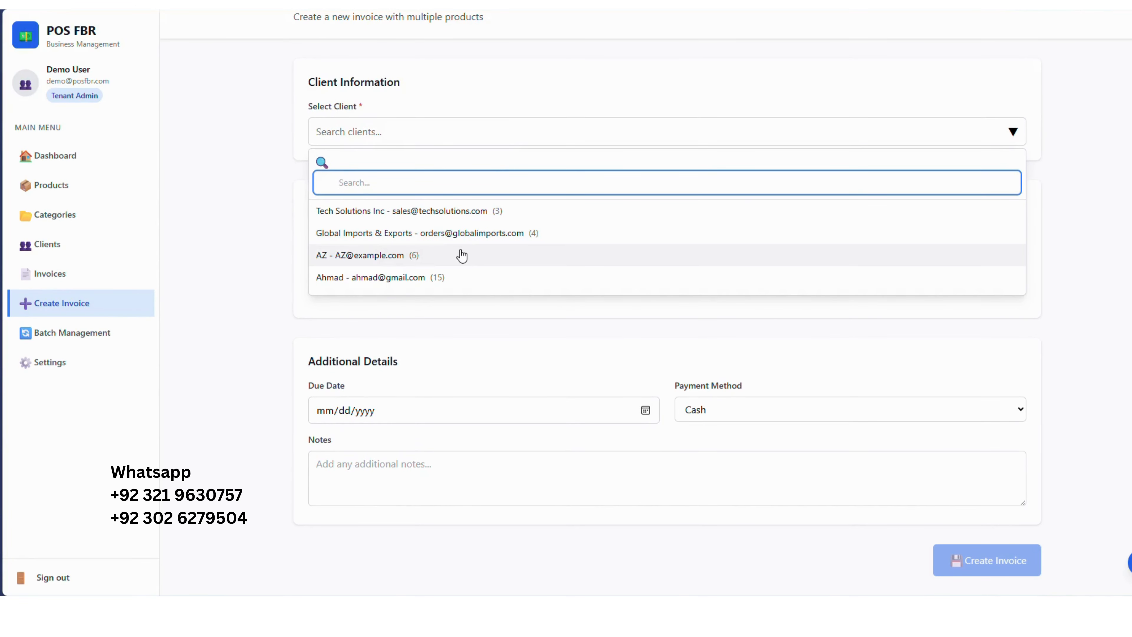
pyautogui.click(461, 256)
pyautogui.click(641, 414)
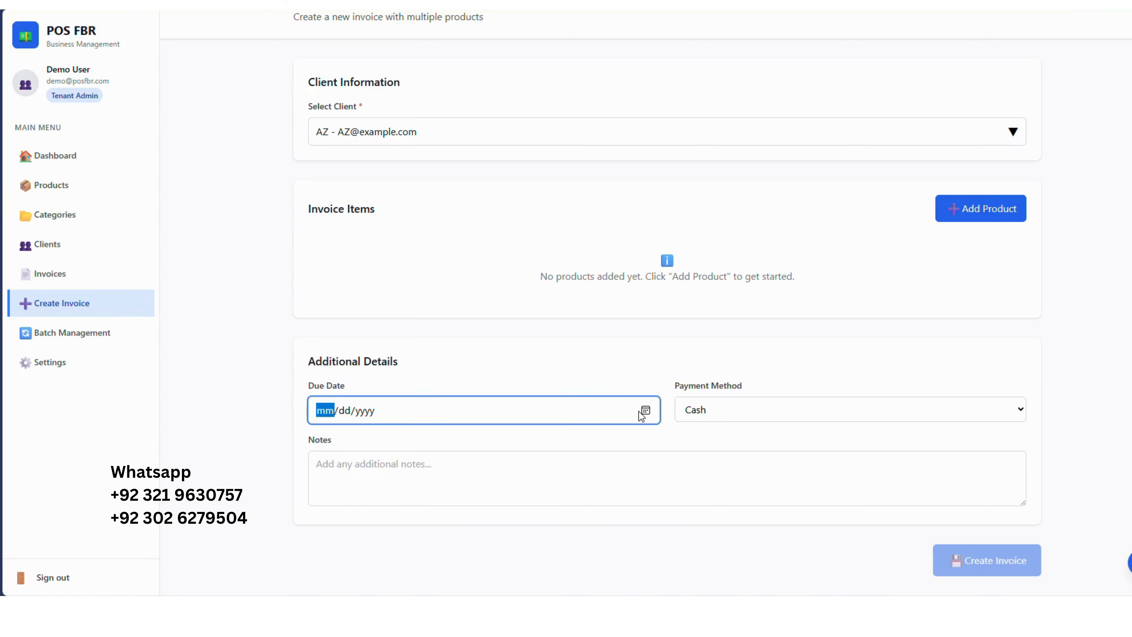
pyautogui.click(646, 412)
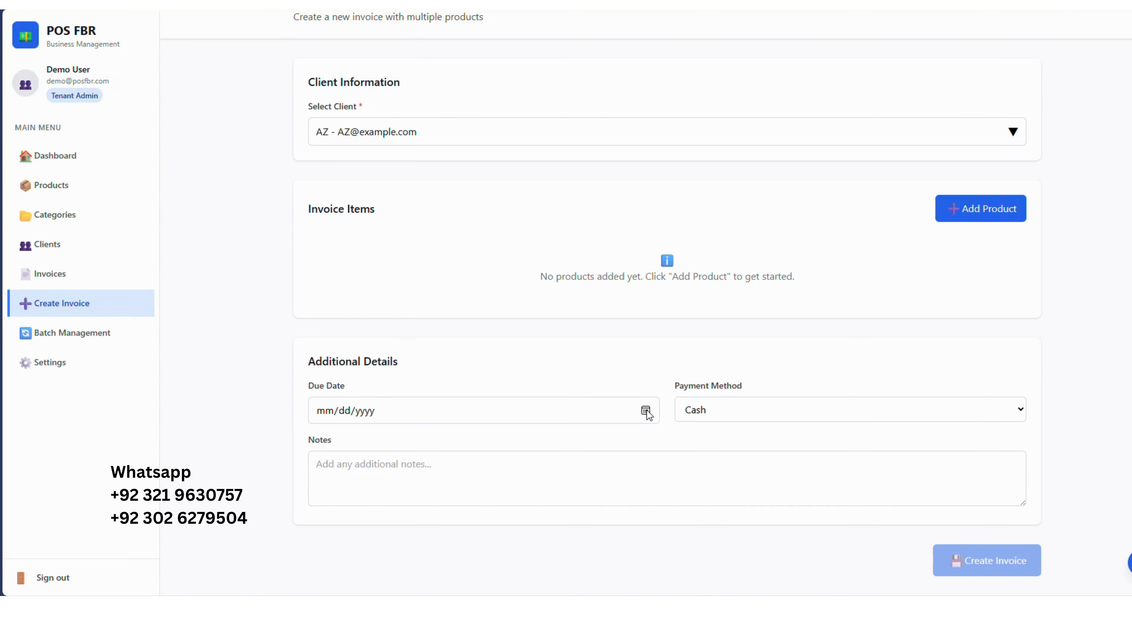
pyautogui.click(407, 294)
# - Add cranoc as an invoice item and examine its product info in the expanded FBR compliance fields
pyautogui.click(961, 213)
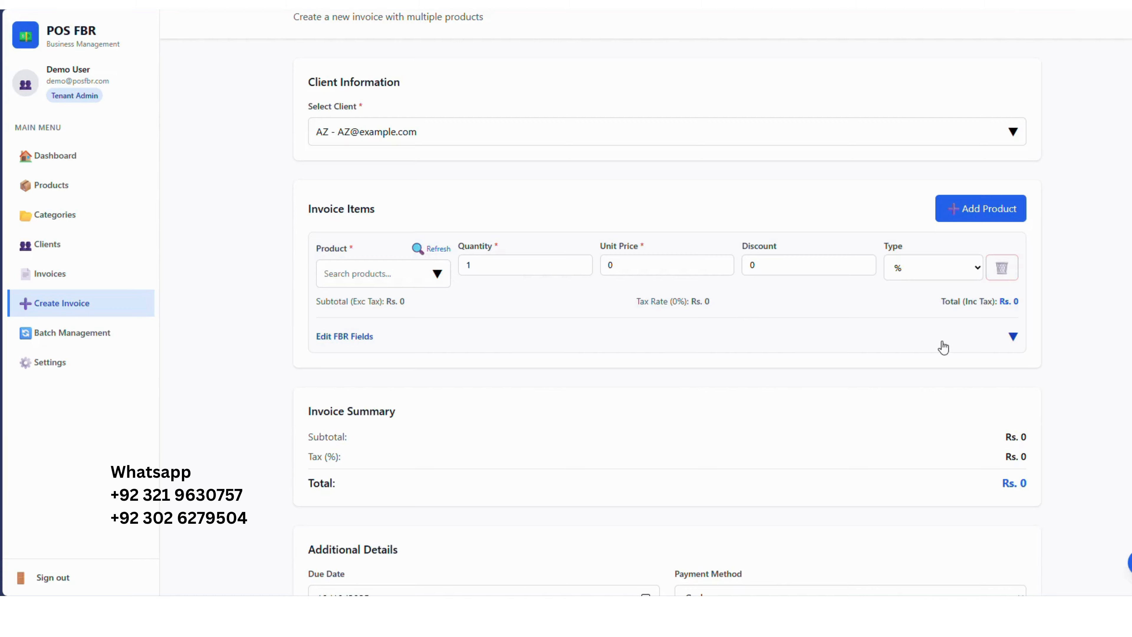
pyautogui.click(1014, 337)
pyautogui.scroll(-3, 1015, 334)
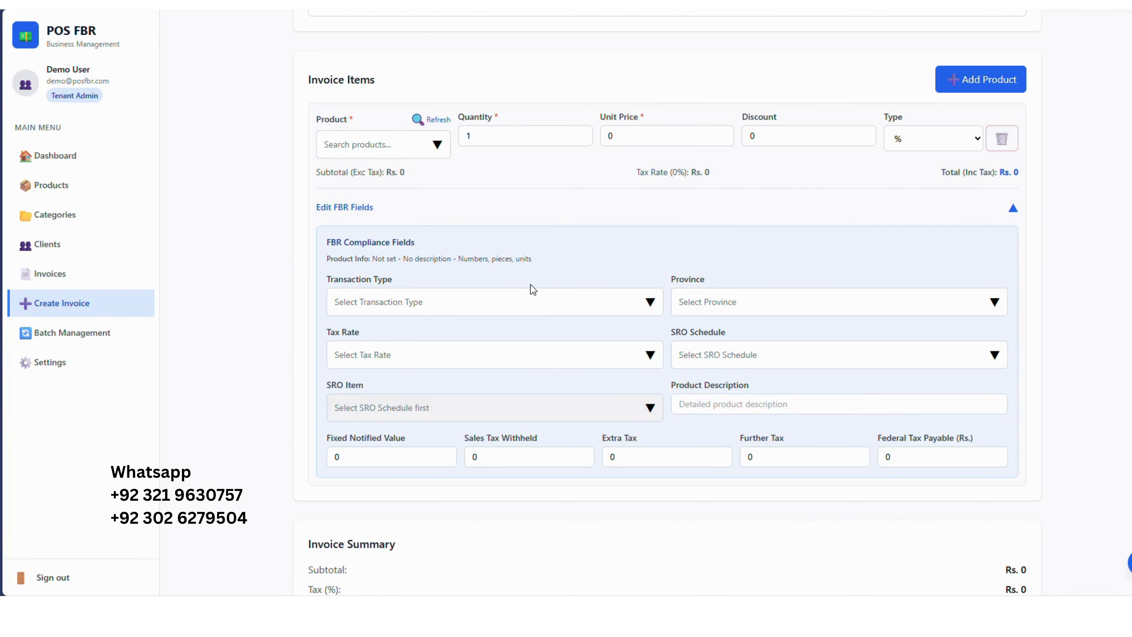
pyautogui.scroll(1, 531, 285)
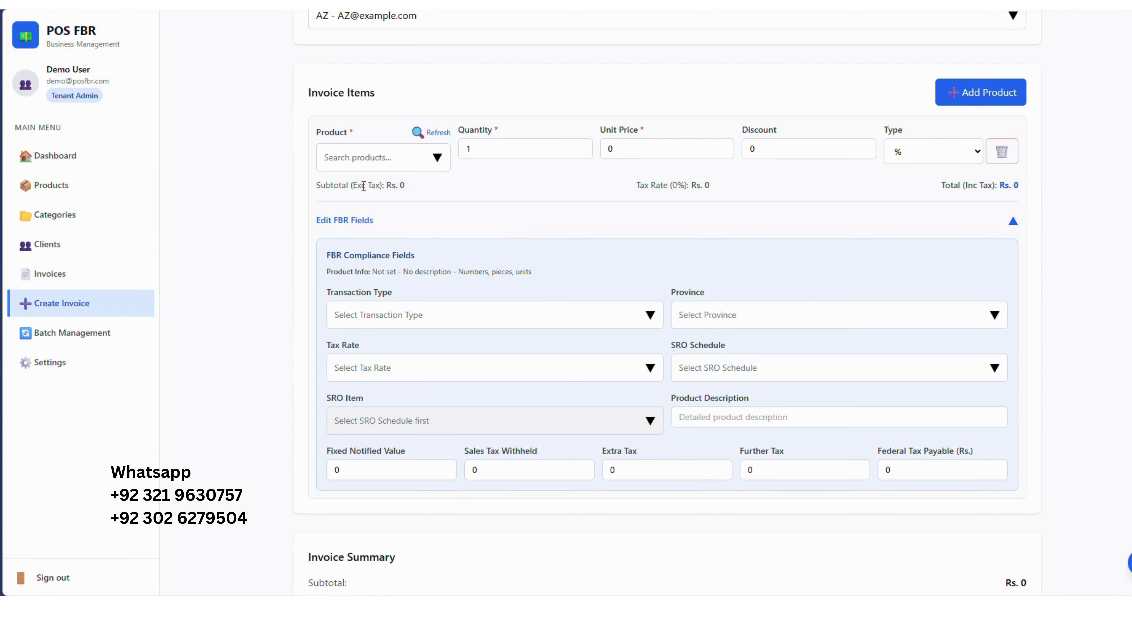
pyautogui.click(360, 168)
pyautogui.click(384, 228)
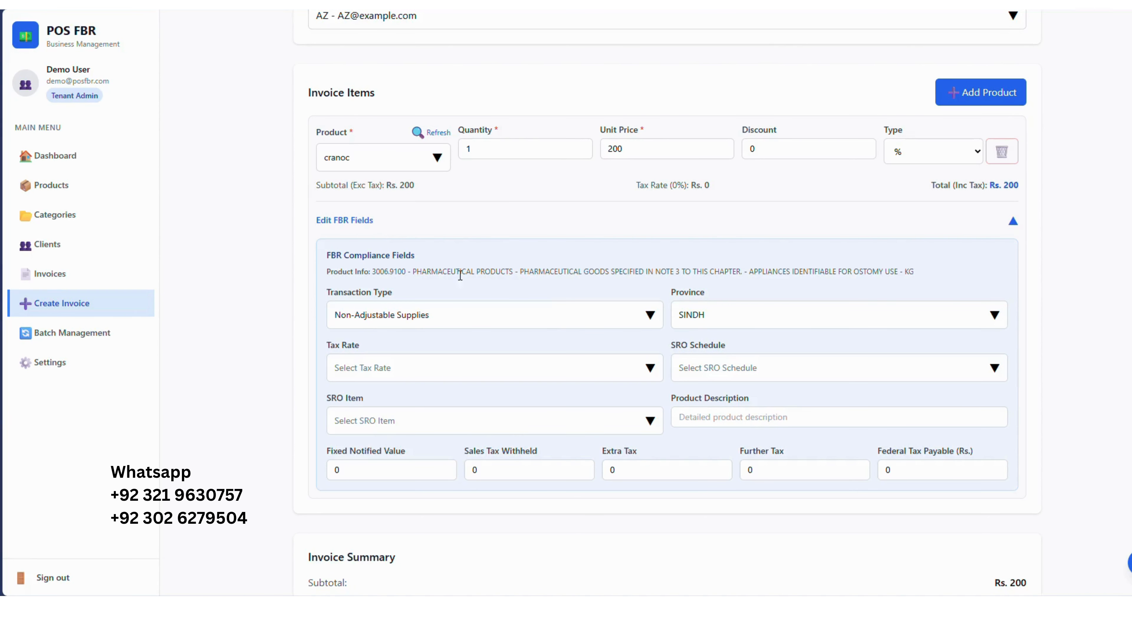
pyautogui.tripleClick(448, 276)
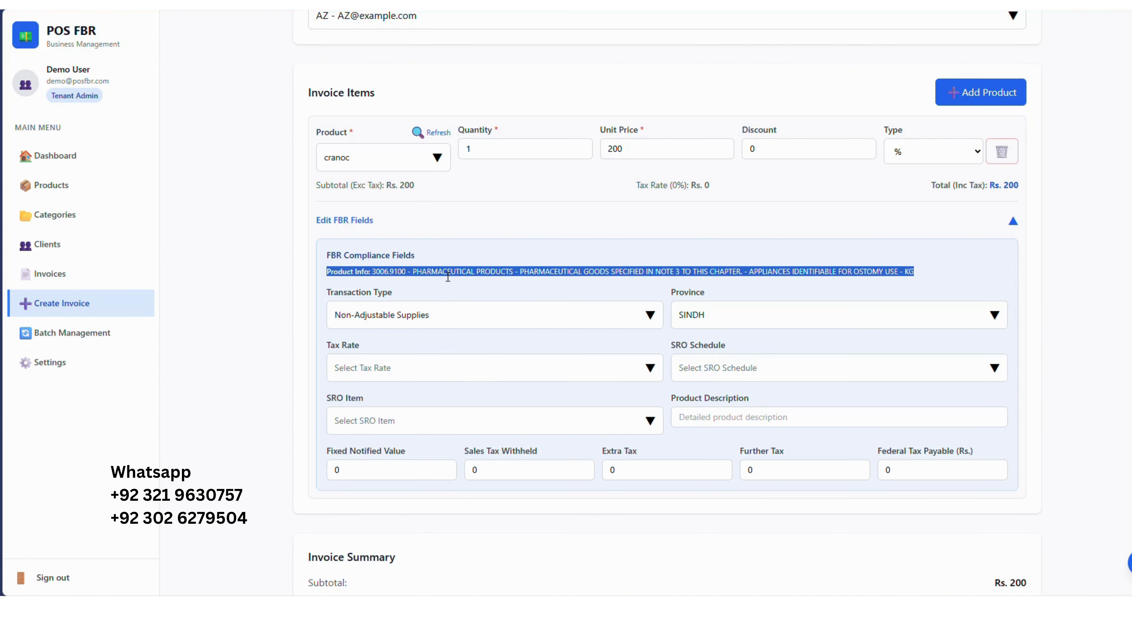
pyautogui.click(913, 263)
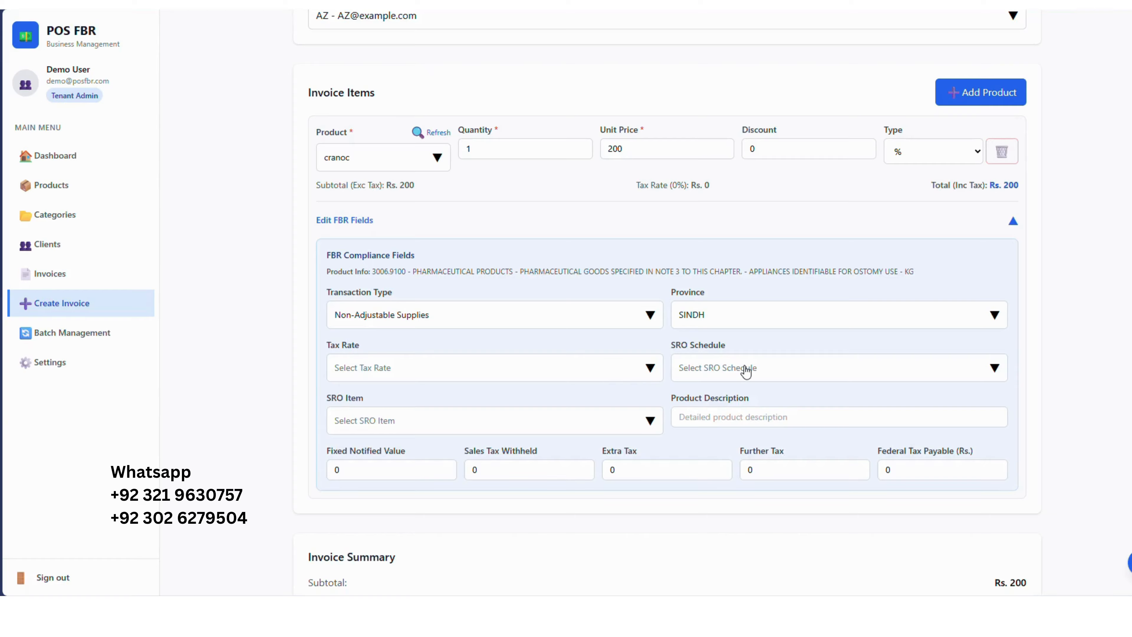
# - Enter "zero tax product" as the cranoc item's product description and review the invoice
pyautogui.click(728, 422)
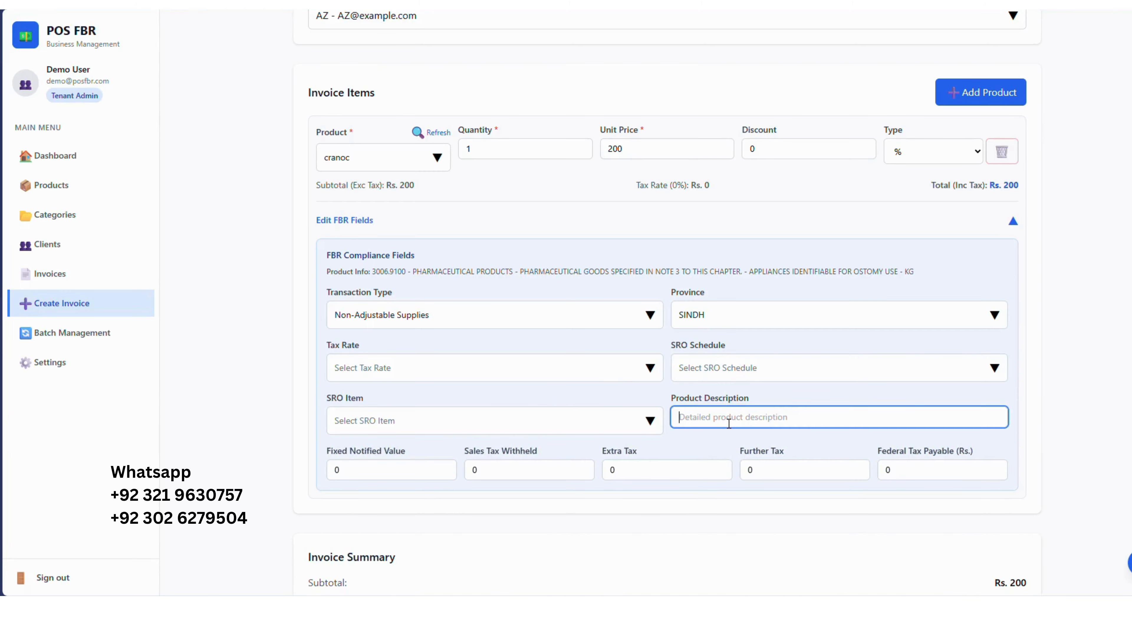
pyautogui.write('zero tax product')
pyautogui.scroll(-3, 730, 423)
pyautogui.scroll(3, 730, 423)
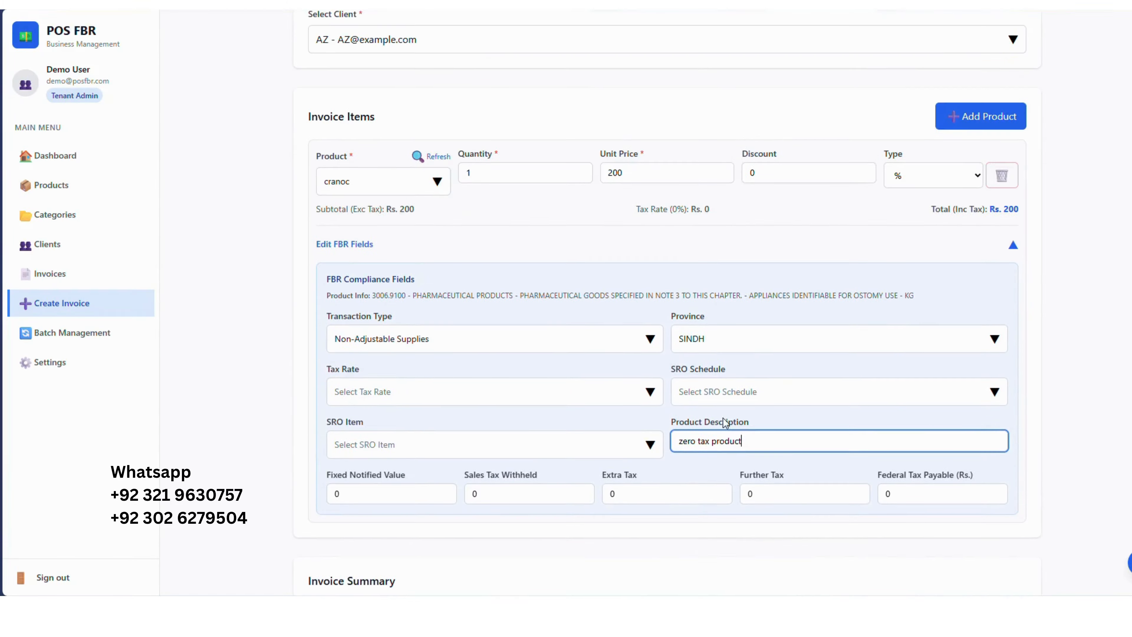
# - Add panadol as a second invoice item and examine its product info in the expanded FBR compliance fields
pyautogui.click(967, 119)
pyautogui.scroll(-6, 398, 191)
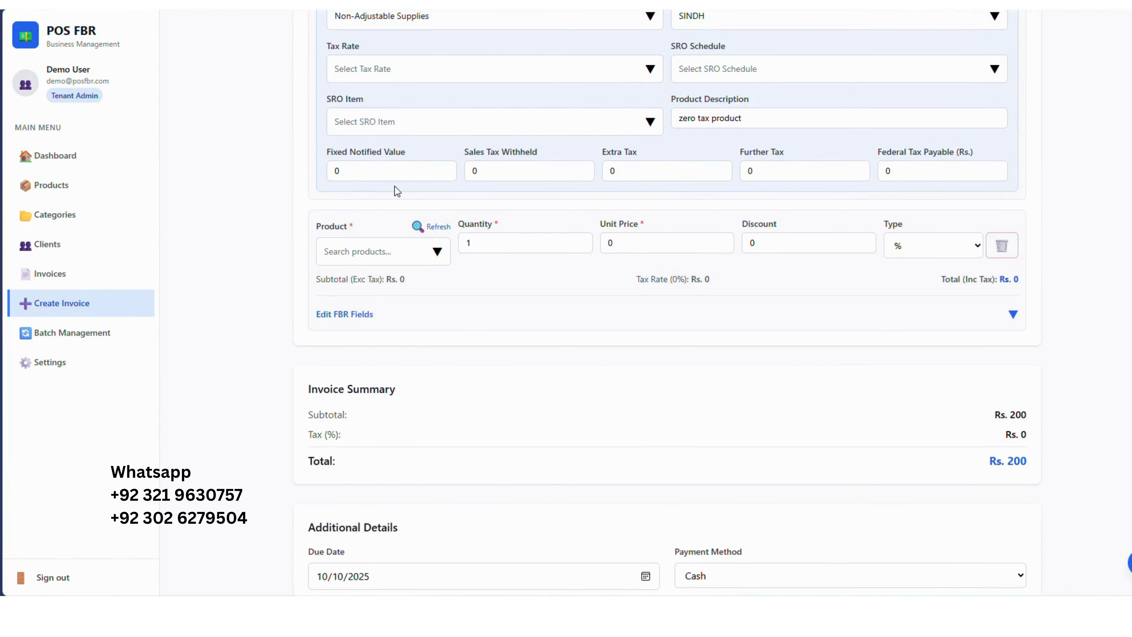
pyautogui.click(377, 253)
pyautogui.click(400, 365)
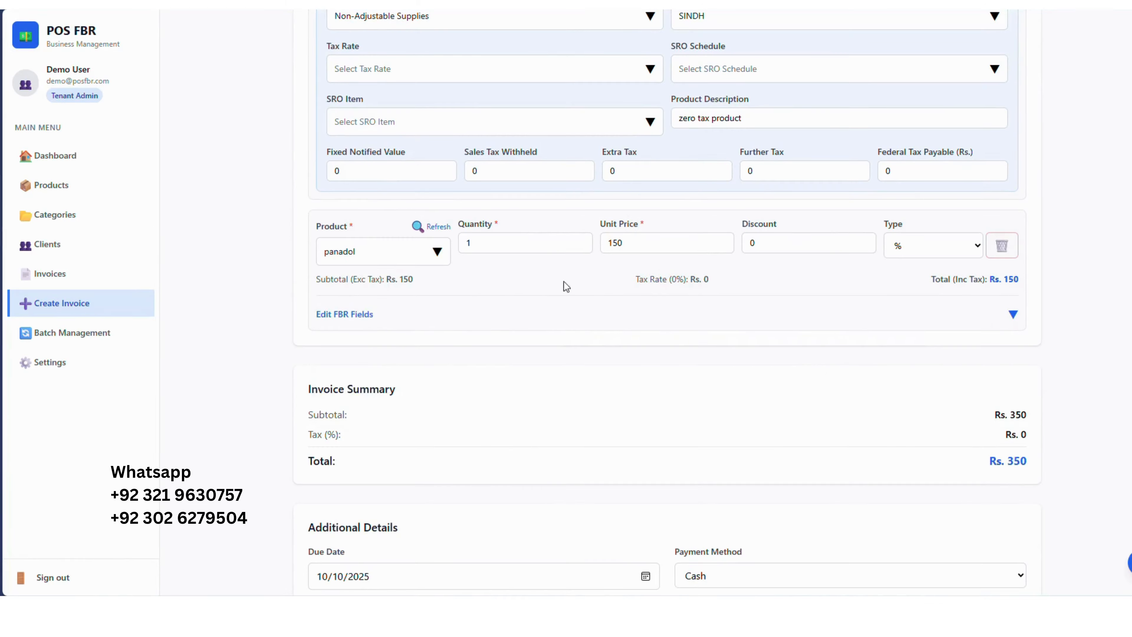
pyautogui.scroll(-1, 574, 309)
pyautogui.click(1012, 304)
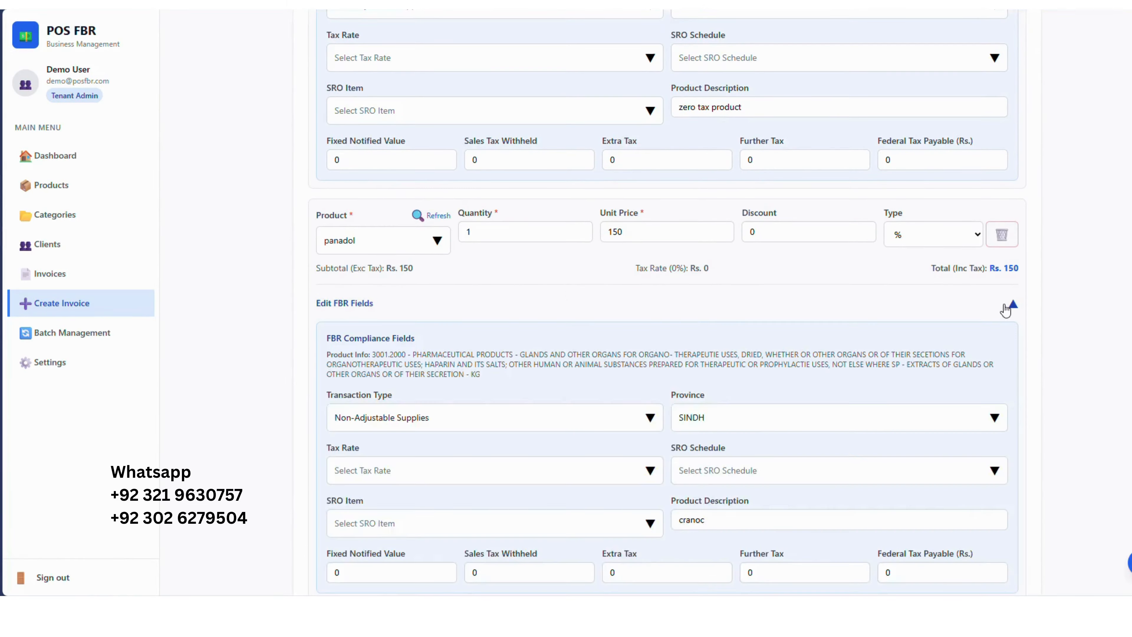
pyautogui.scroll(-4, 1003, 305)
pyautogui.tripleClick(621, 162)
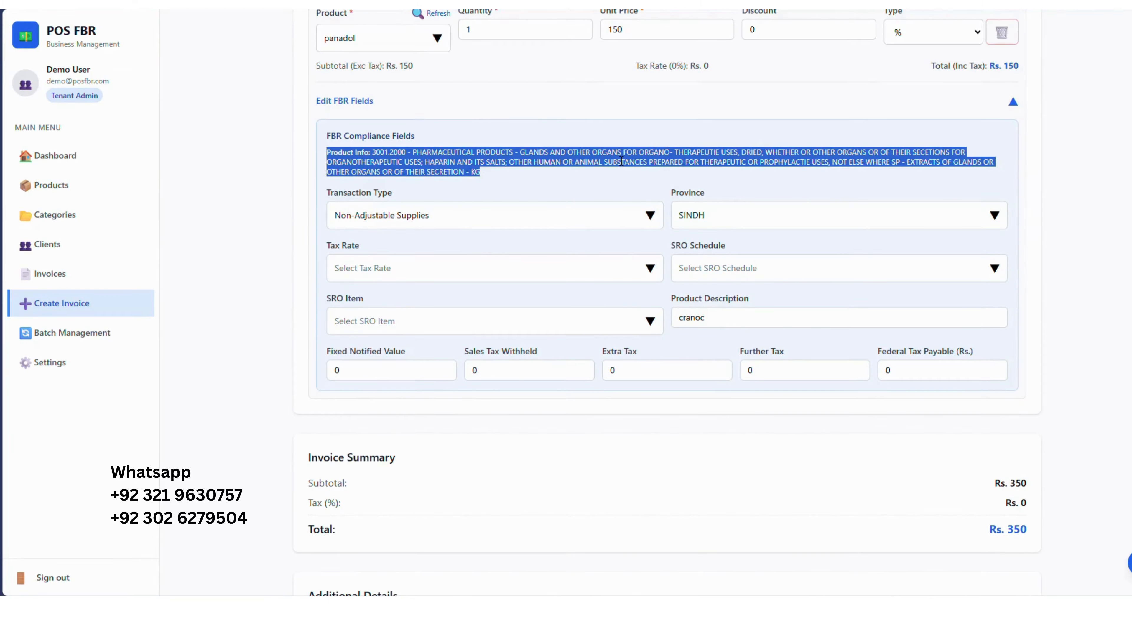
pyautogui.scroll(-1, 560, 259)
pyautogui.scroll(-2, 557, 253)
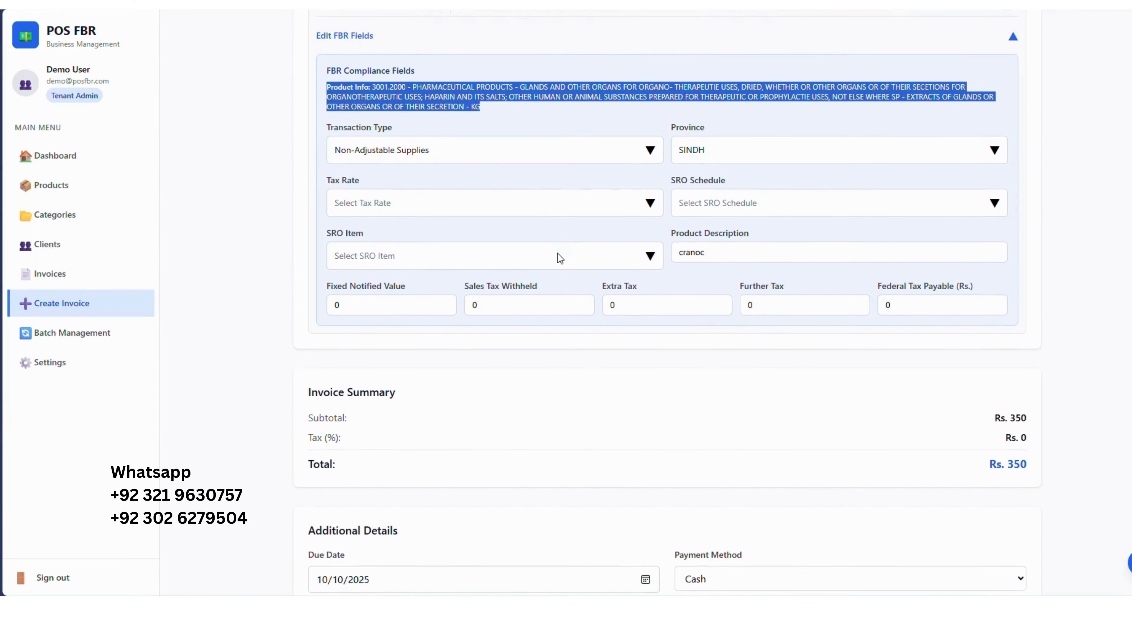
pyautogui.scroll(4, 579, 263)
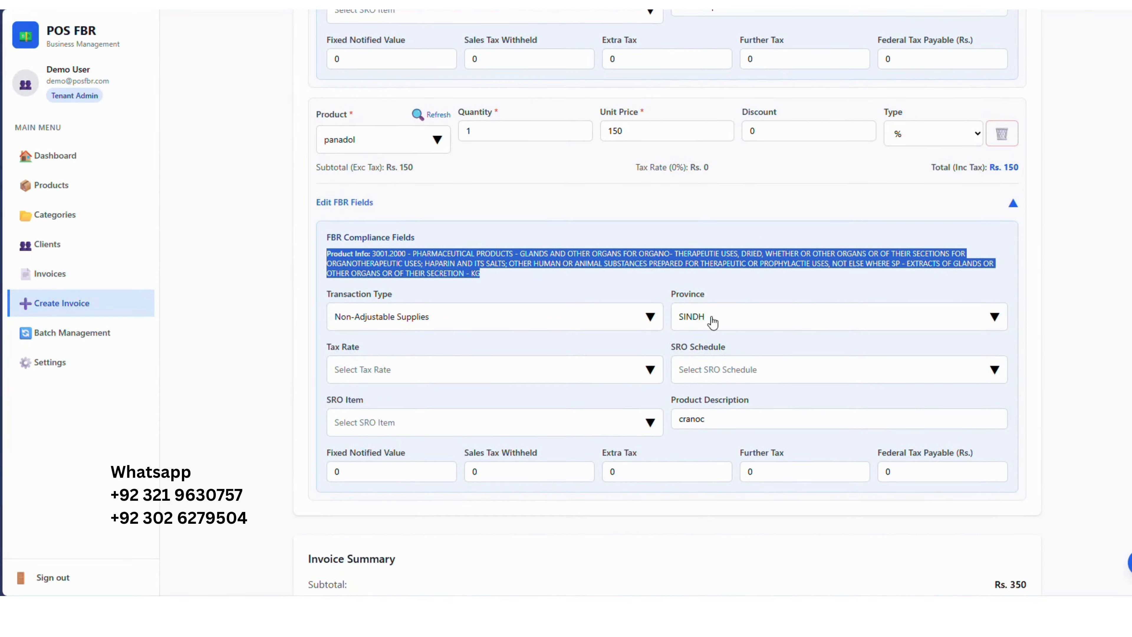
# - Set panadol's transaction type to 3rd Schedule Goods and tax rate to 18%, and check its tax amount and SRO schedule options
pyautogui.click(573, 328)
pyautogui.click(449, 408)
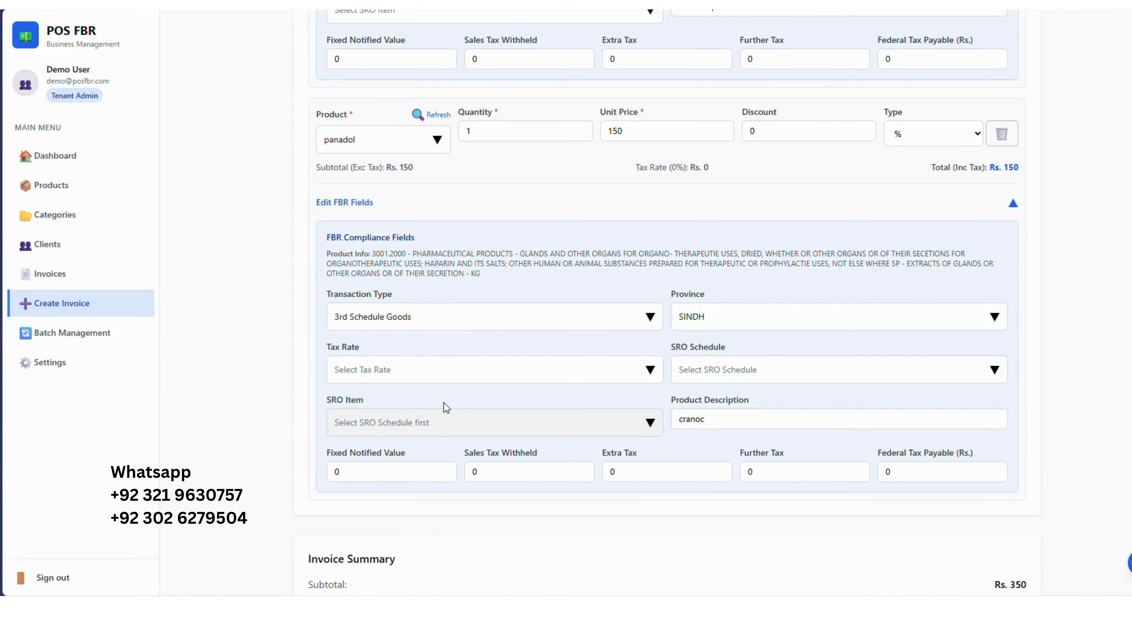
pyautogui.click(553, 379)
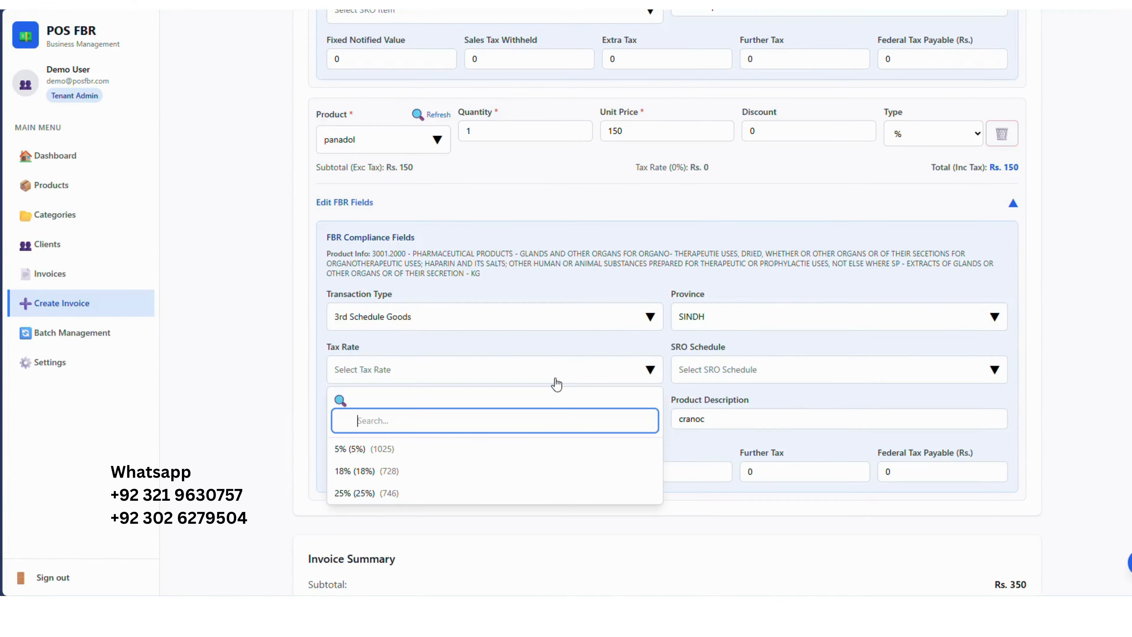
pyautogui.click(478, 474)
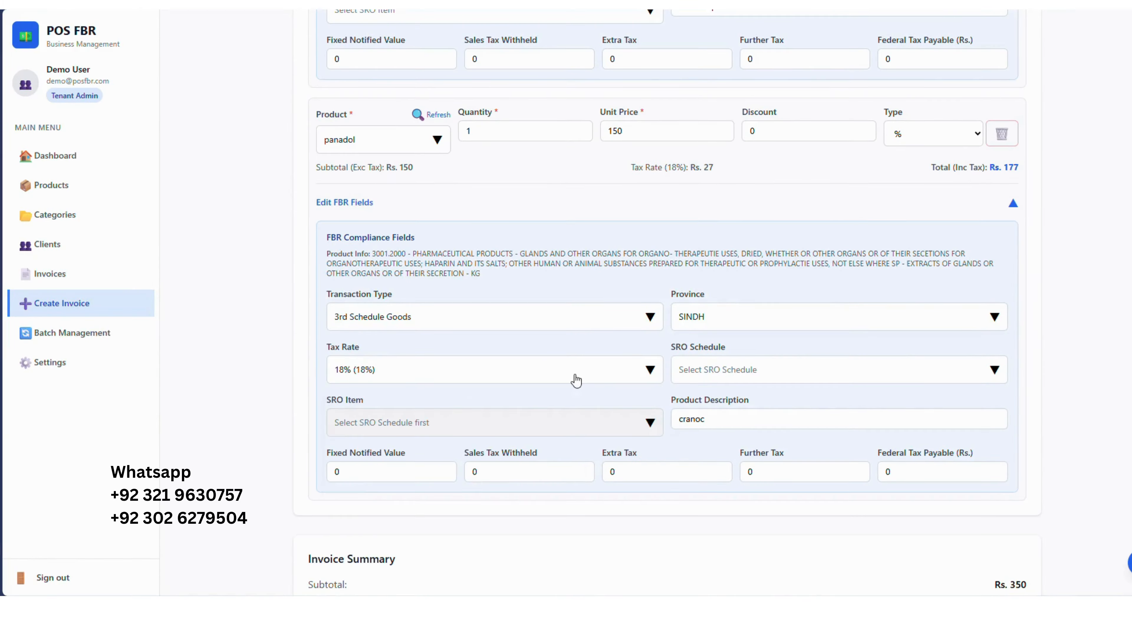
pyautogui.doubleClick(710, 169)
pyautogui.click(735, 378)
pyautogui.click(728, 366)
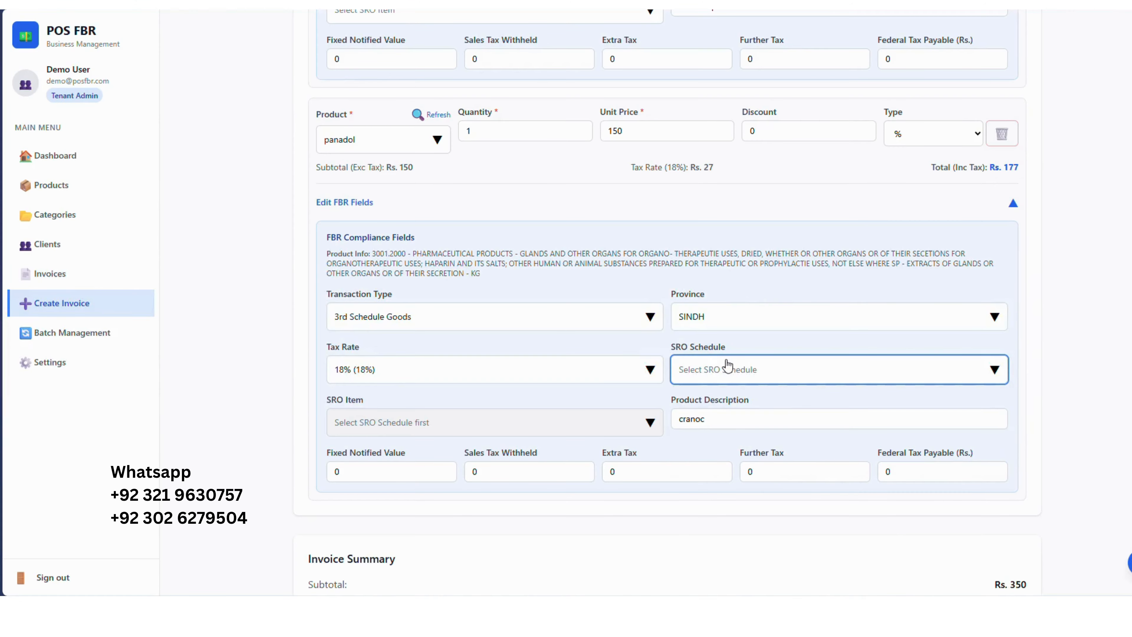
# - Set panadol's tax rate to 5%, check the SRO schedule and review the invoice summary
pyautogui.click(518, 376)
pyautogui.click(445, 325)
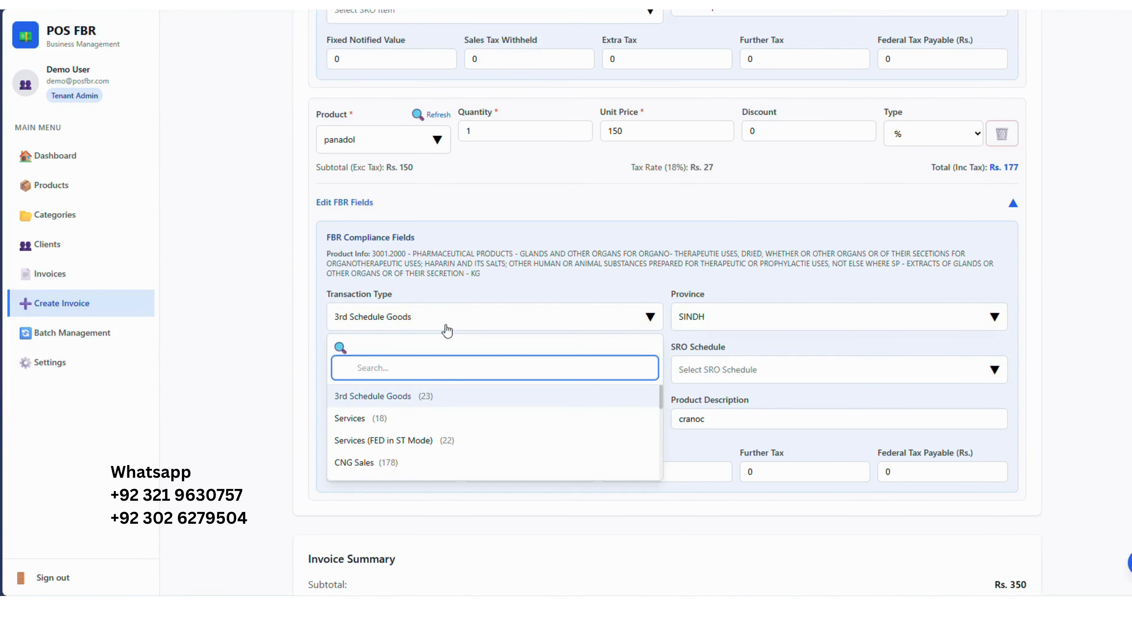
pyautogui.click(446, 330)
pyautogui.click(451, 367)
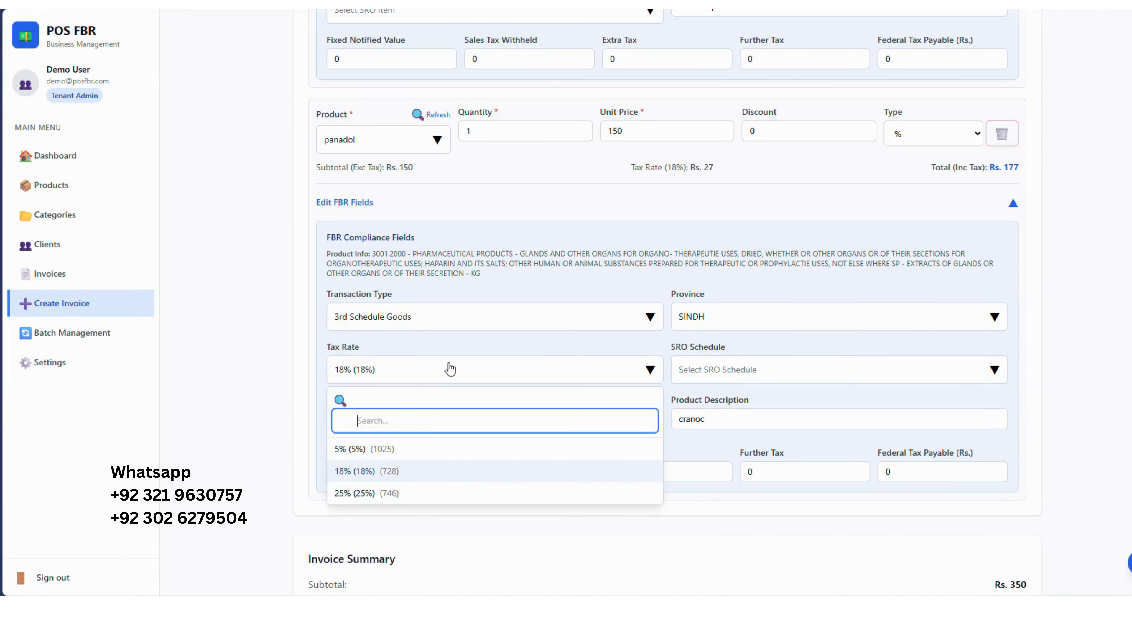
pyautogui.click(419, 449)
pyautogui.click(711, 376)
pyautogui.click(711, 376)
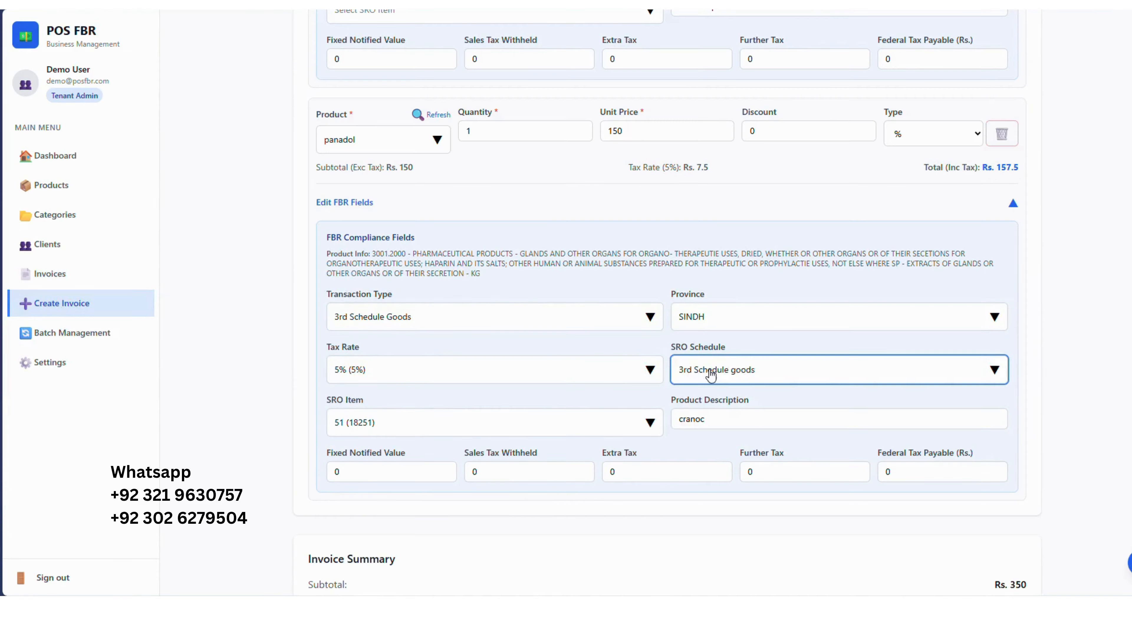
pyautogui.scroll(-7, 533, 391)
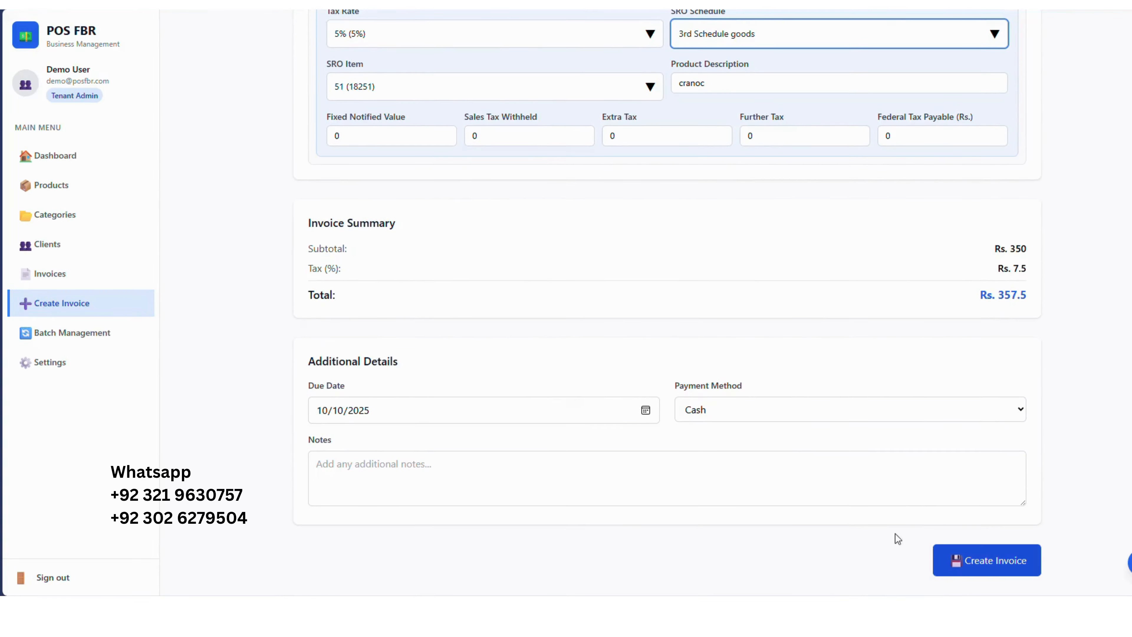
# - View the Rs. 4,250 invoice from the invoice list and examine the FBR details of its cranoc and panadol items
pyautogui.click(98, 279)
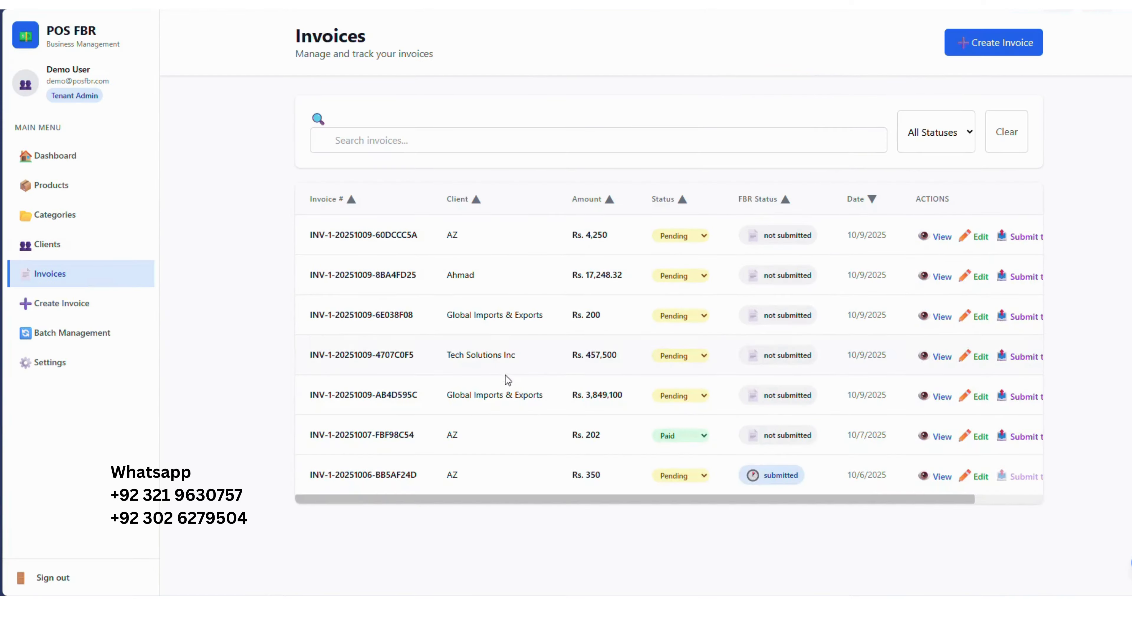
pyautogui.hscroll(3, 511, 396)
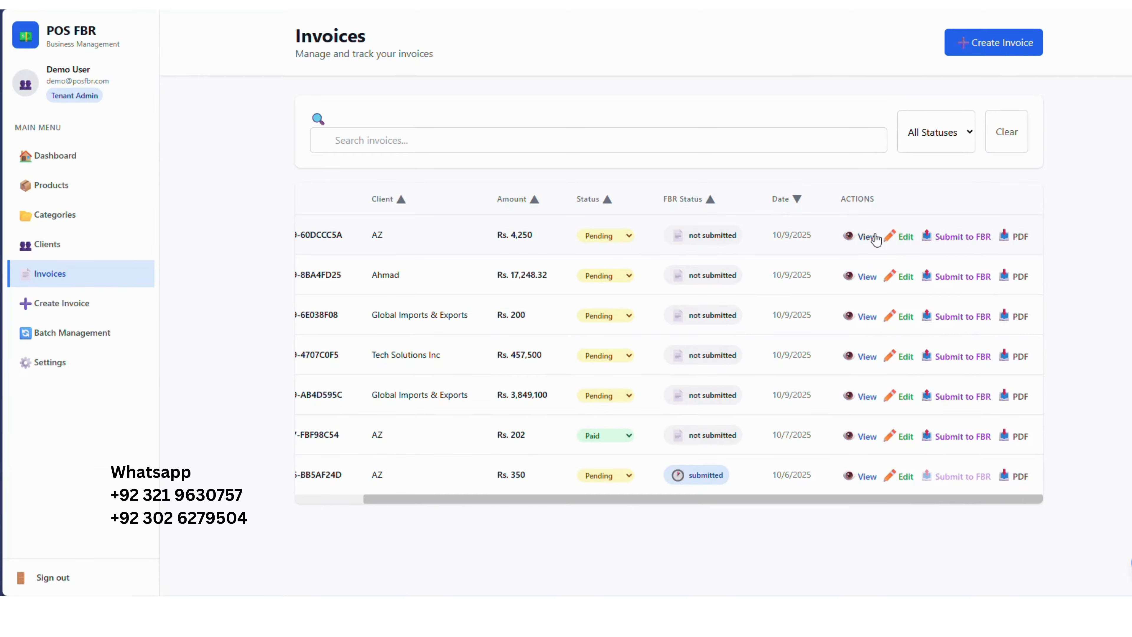
pyautogui.click(867, 237)
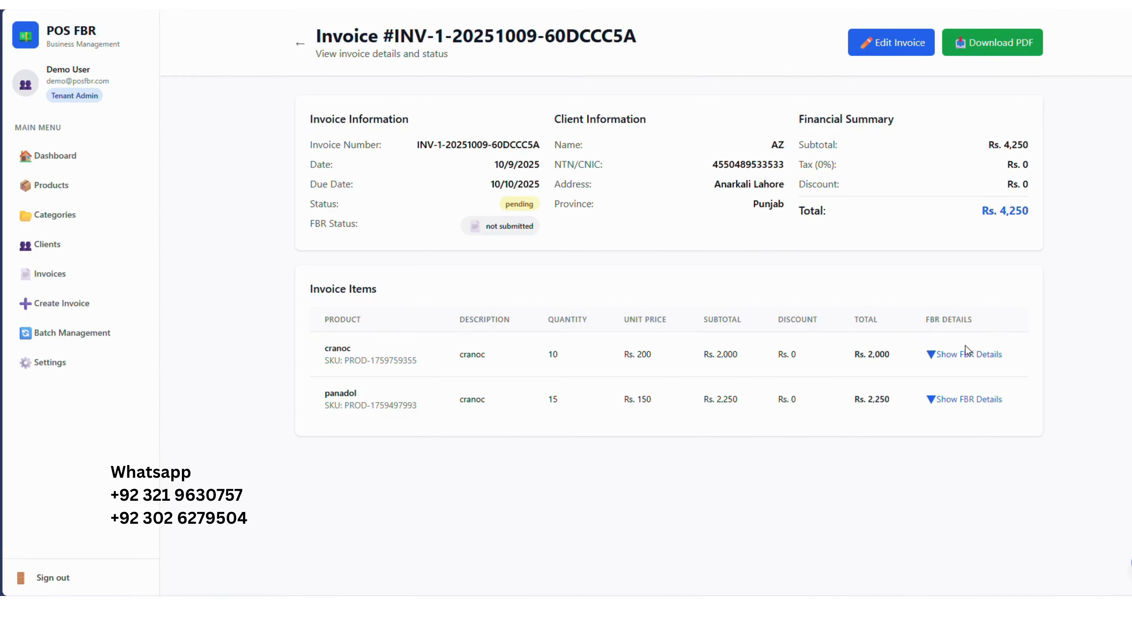
pyautogui.click(966, 353)
pyautogui.click(968, 356)
pyautogui.click(964, 401)
pyautogui.click(964, 402)
# - Open the PDF of the submitted 10/6/2025 invoice and compare its FBR invoice ID with the record in IRIS Digital Invoicing
pyautogui.click(87, 282)
pyautogui.hscroll(3, 669, 283)
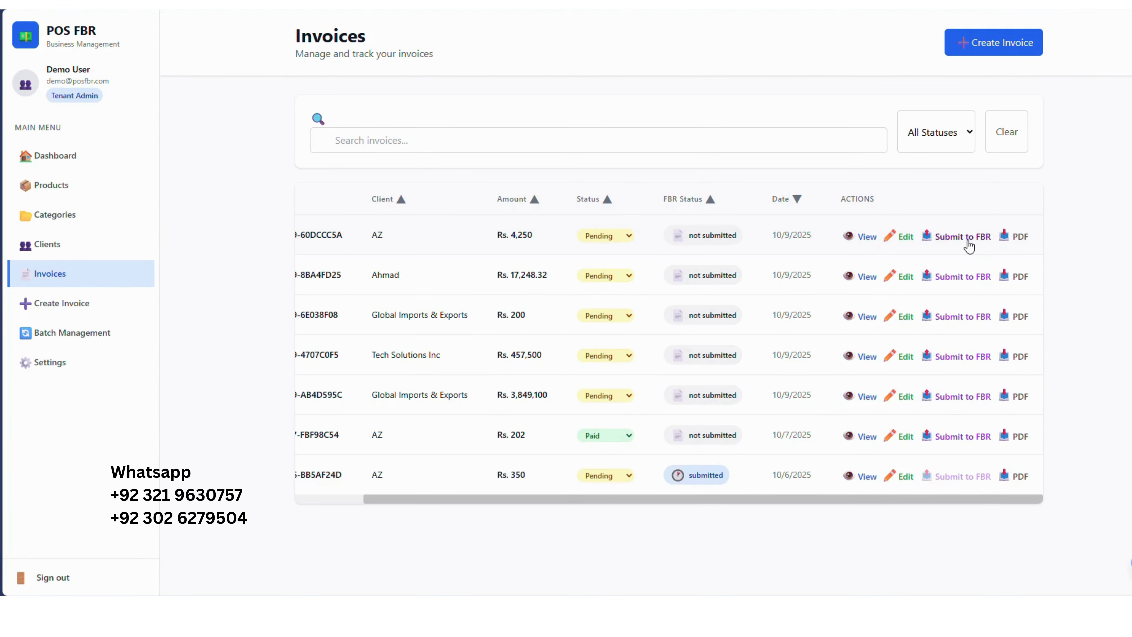
pyautogui.hscroll(-3, 908, 485)
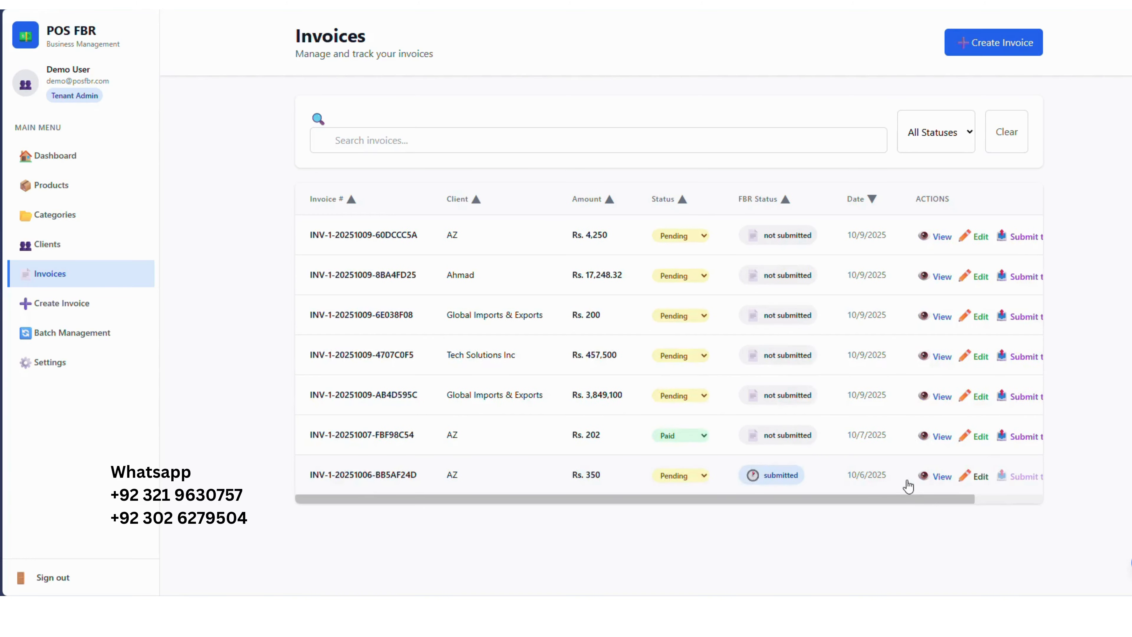
pyautogui.hscroll(3, 908, 485)
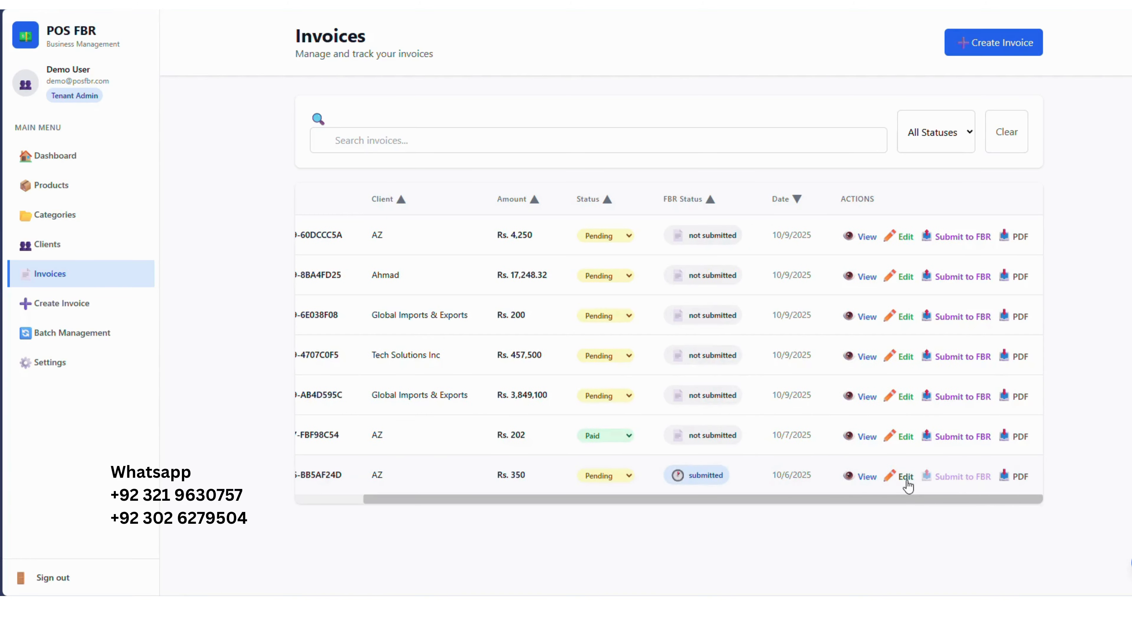
pyautogui.click(1020, 476)
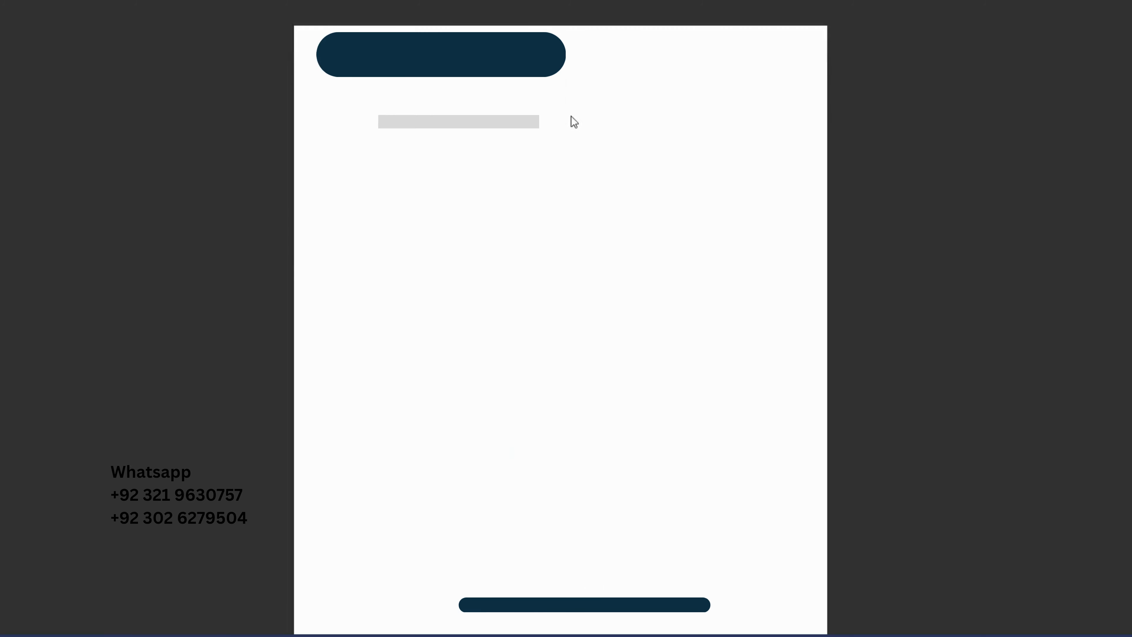
pyautogui.doubleClick(701, 144)
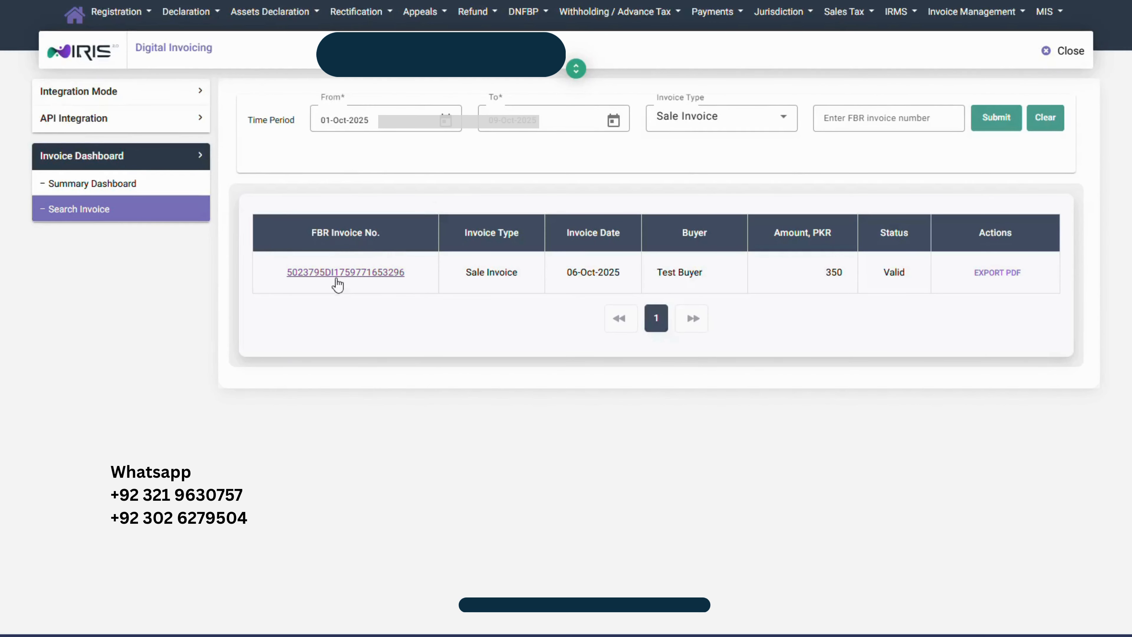
pyautogui.doubleClick(334, 278)
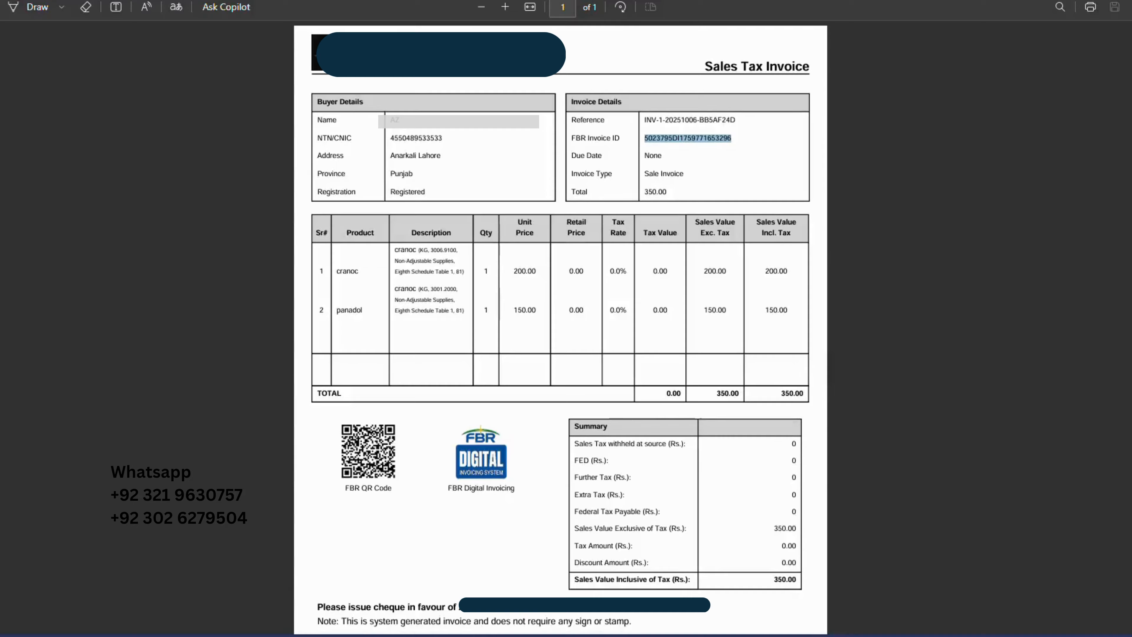
pyautogui.click(699, 171)
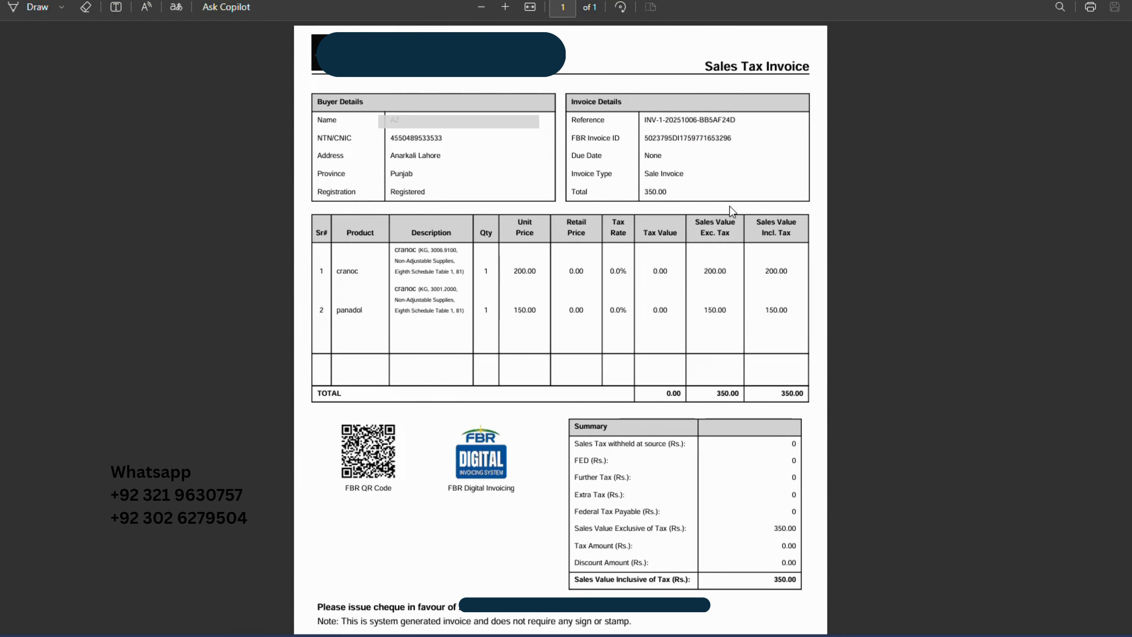
# - Examine the PDF of the unsubmitted Rs. 4,250 invoice, including its item lines and tax summary
pyautogui.scroll(-2, 732, 210)
pyautogui.scroll(2, 731, 211)
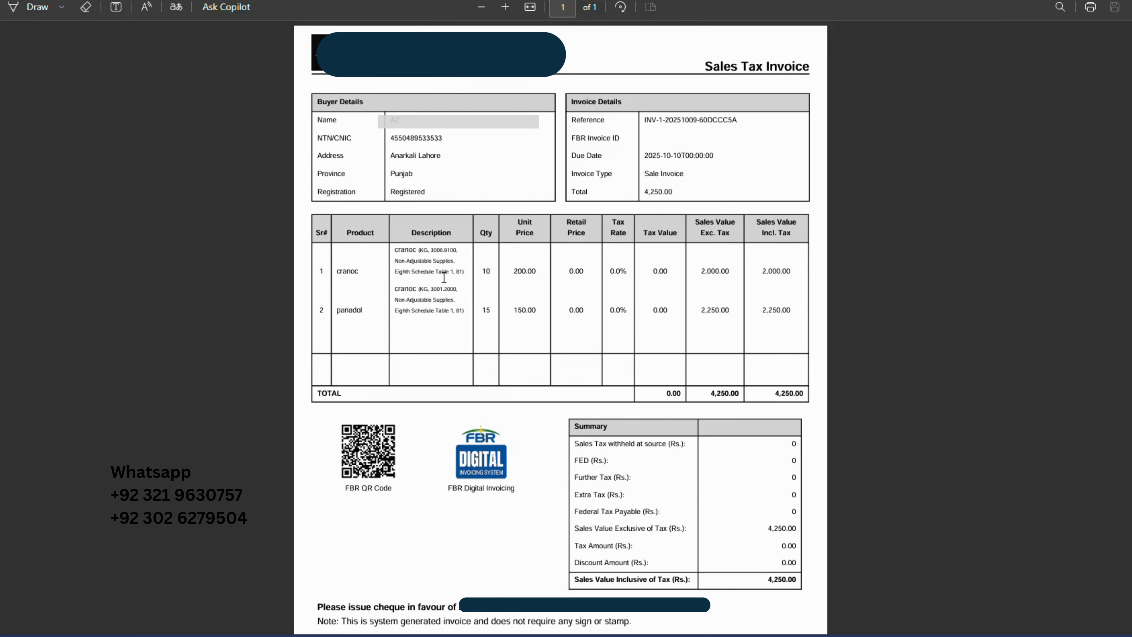
pyautogui.scroll(-3, 681, 444)
pyautogui.scroll(-1, 681, 444)
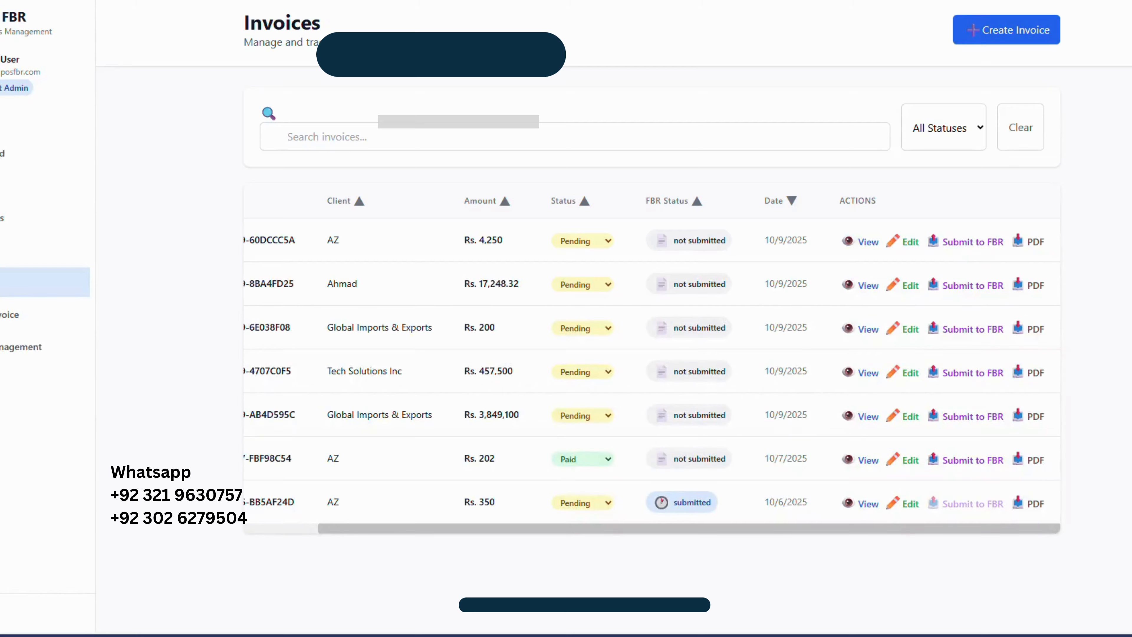
# - Look through the account's profile information and business settings, including the business name, province and company logo
pyautogui.click(71, 384)
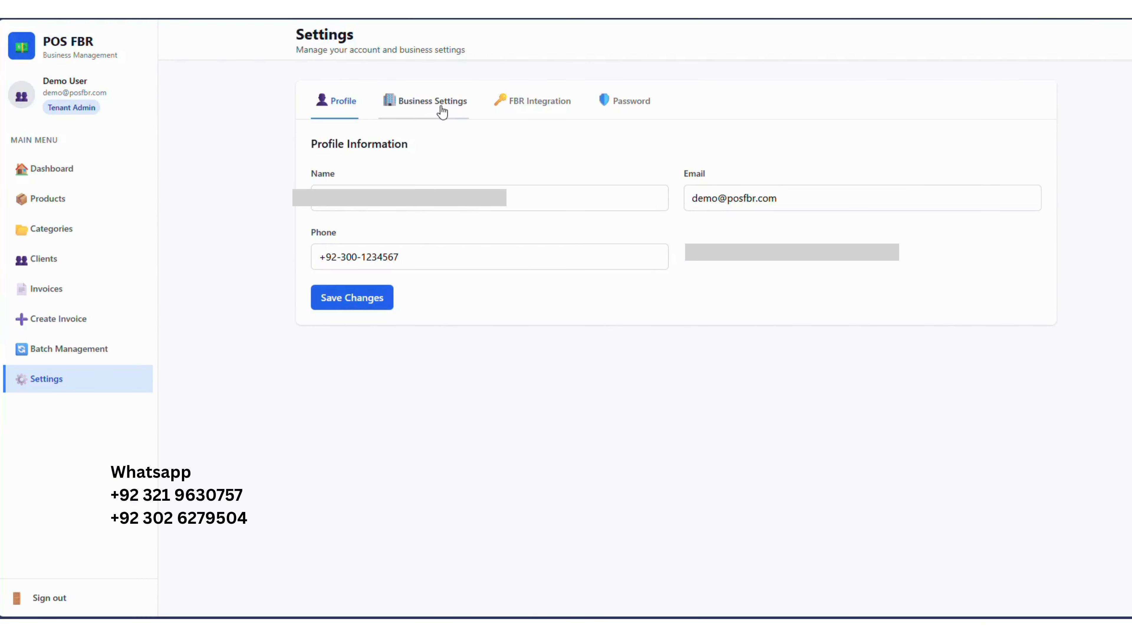
pyautogui.click(476, 205)
pyautogui.click(438, 103)
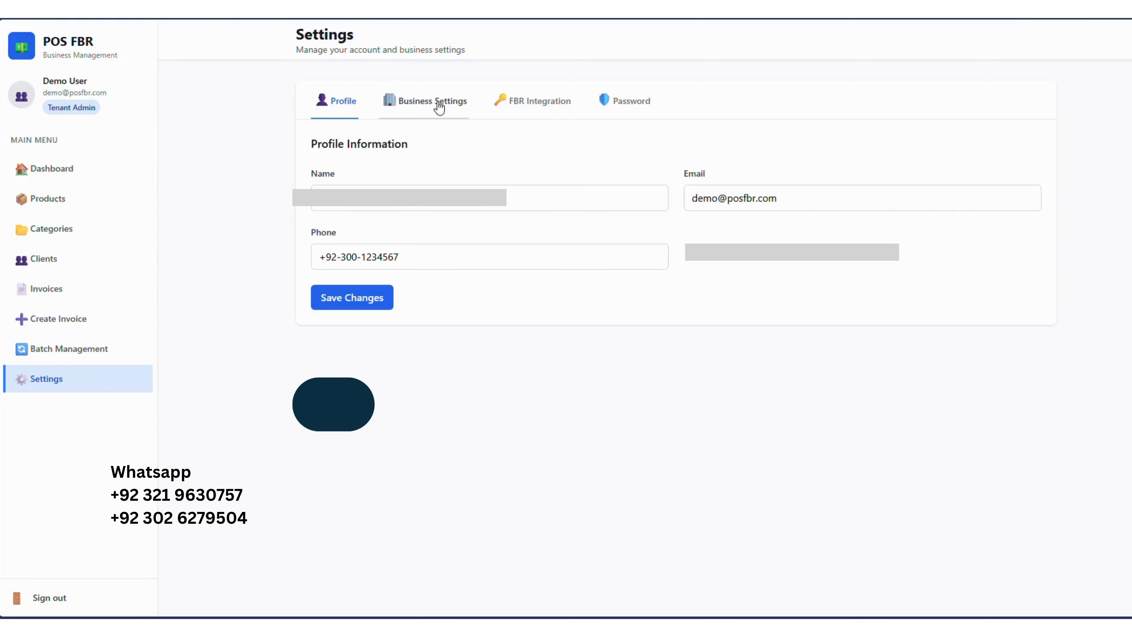
pyautogui.click(518, 199)
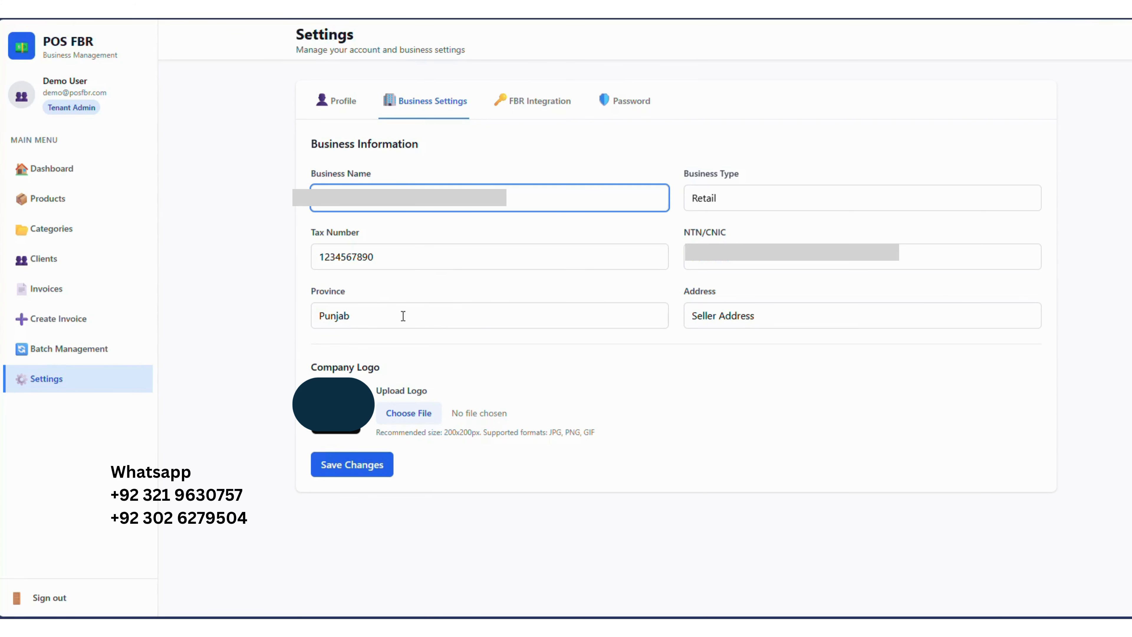
pyautogui.click(230, 282)
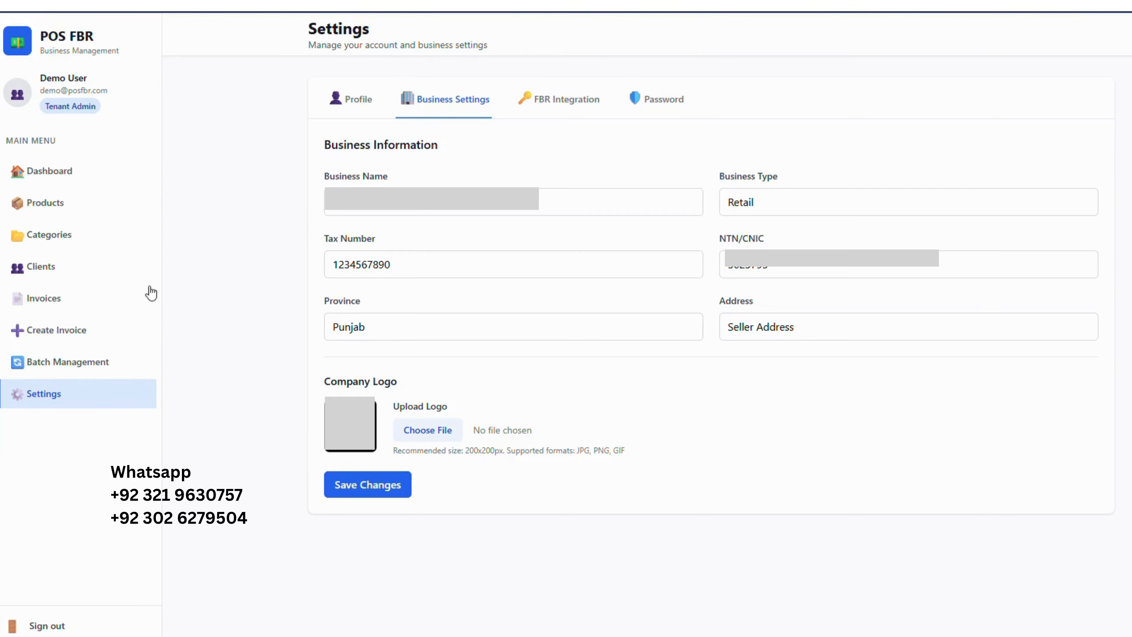
# - Examine the CSV upload requirements in Batch Management, dismiss the upload, and review the template notes and existing batches
pyautogui.click(85, 352)
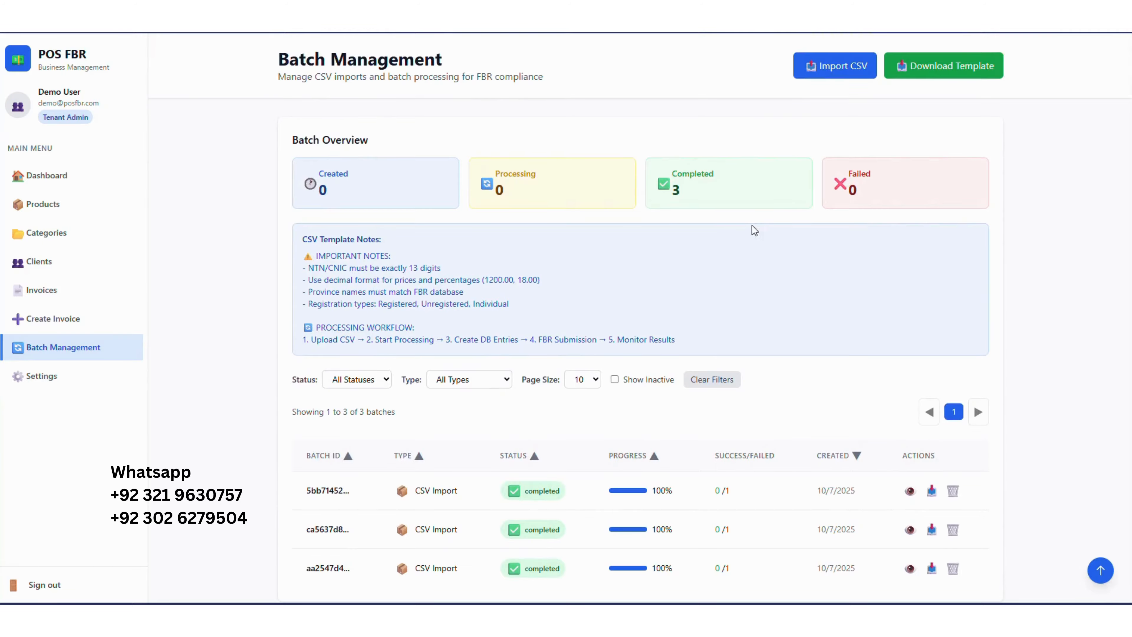
pyautogui.click(820, 72)
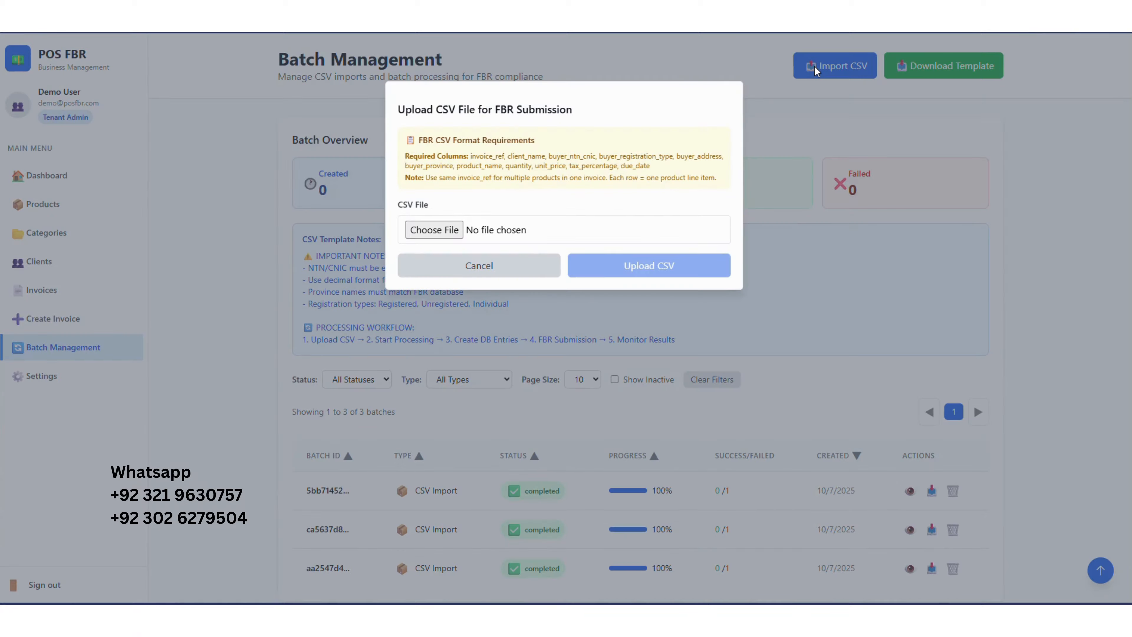
pyautogui.click(538, 272)
pyautogui.scroll(-1, 806, 516)
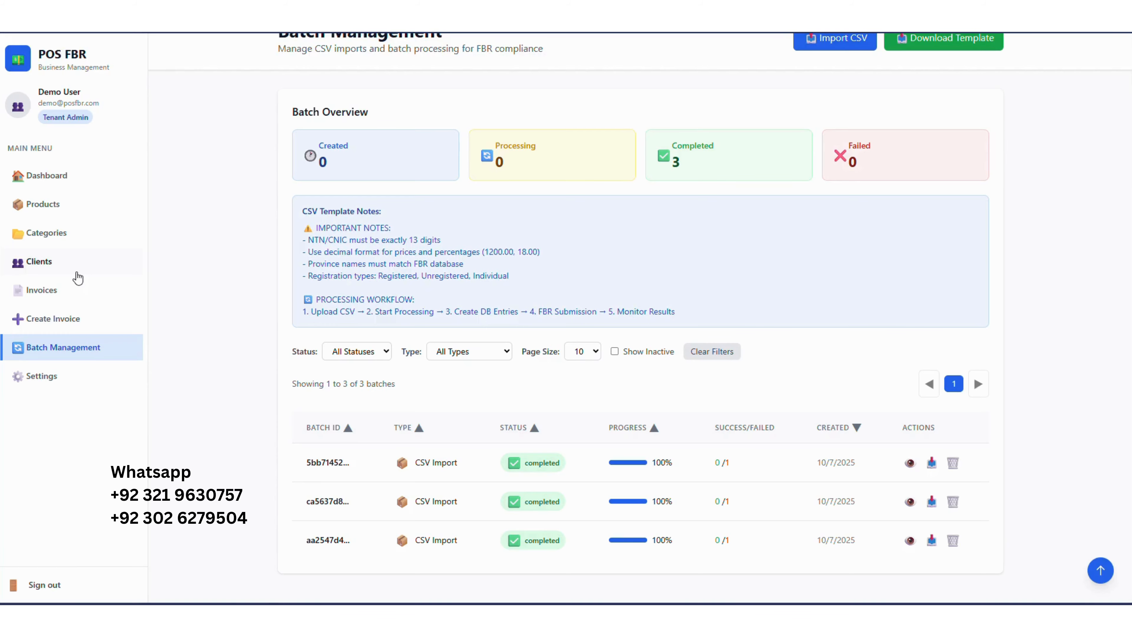
pyautogui.scroll(1, 78, 278)
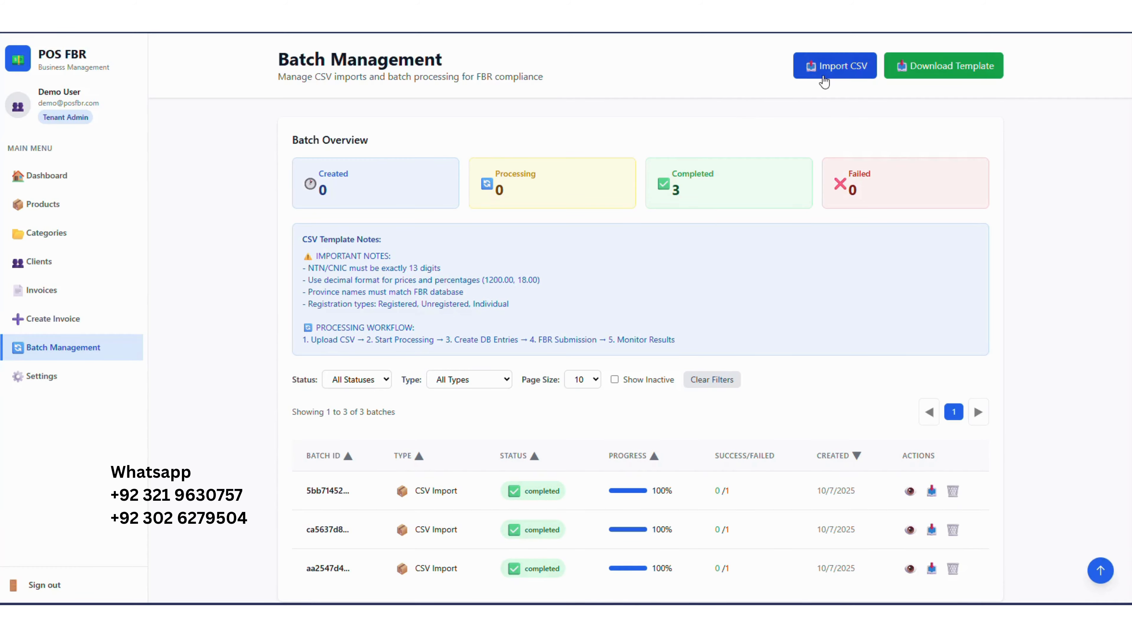
pyautogui.scroll(-1, 753, 347)
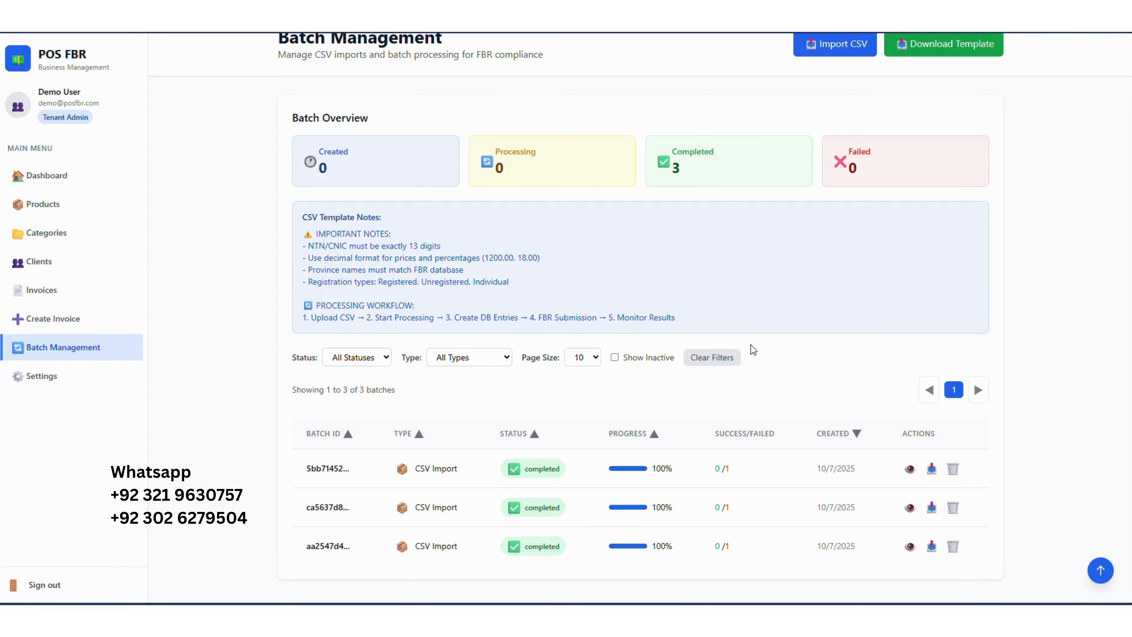
# - Look through the blank new-product form, including its FBR configuration and tax fields, and close it without creating a product
pyautogui.scroll(1, 605, 163)
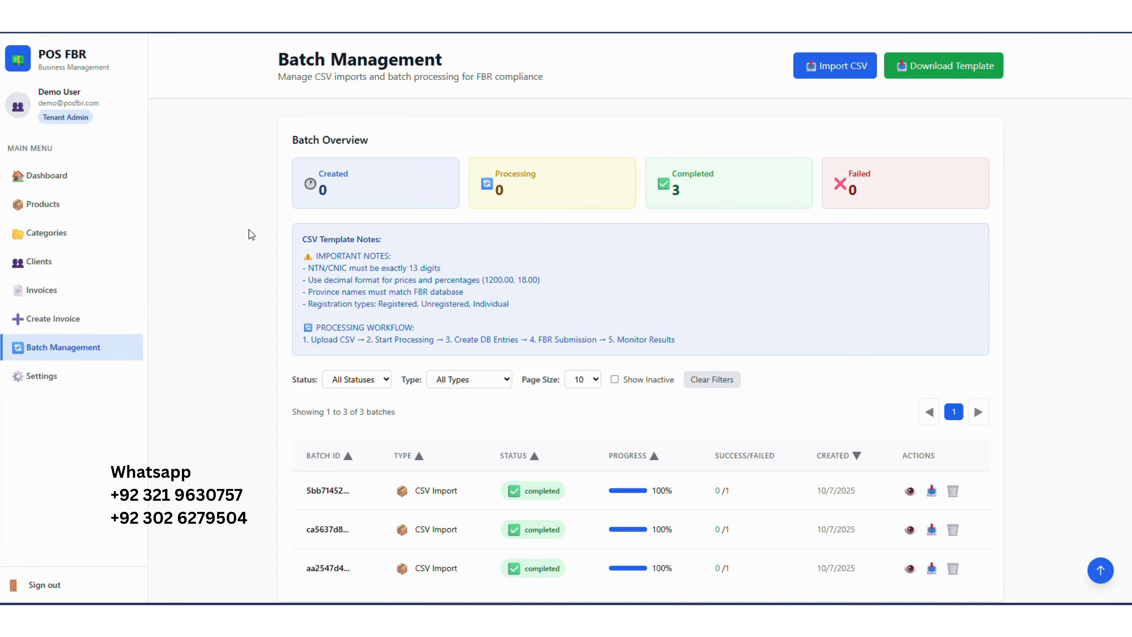
pyautogui.click(79, 208)
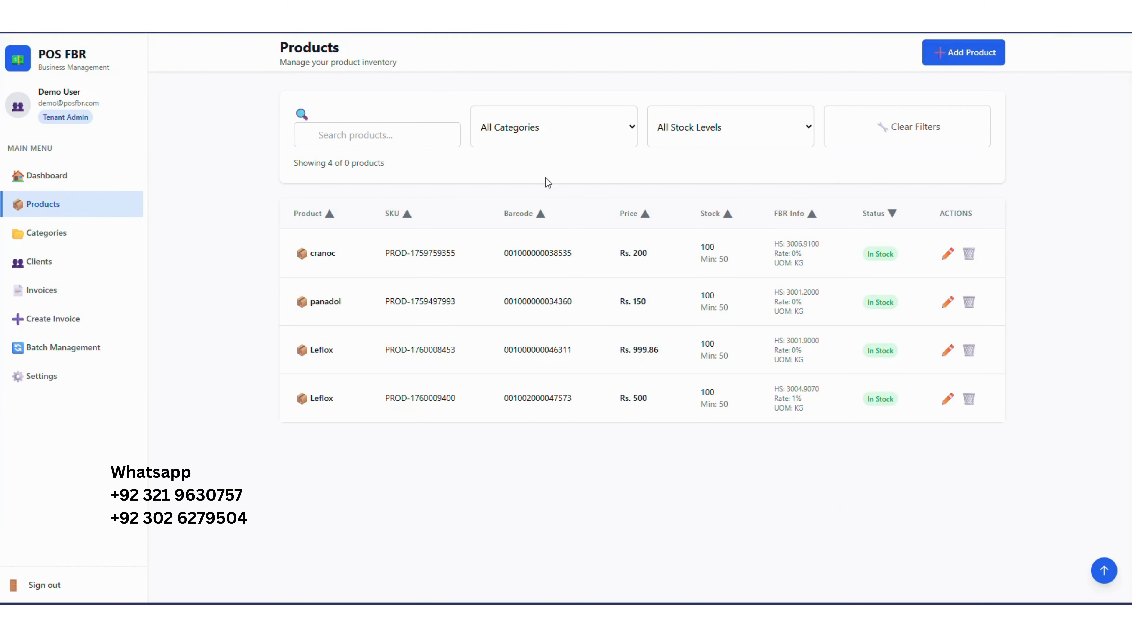
pyautogui.click(963, 54)
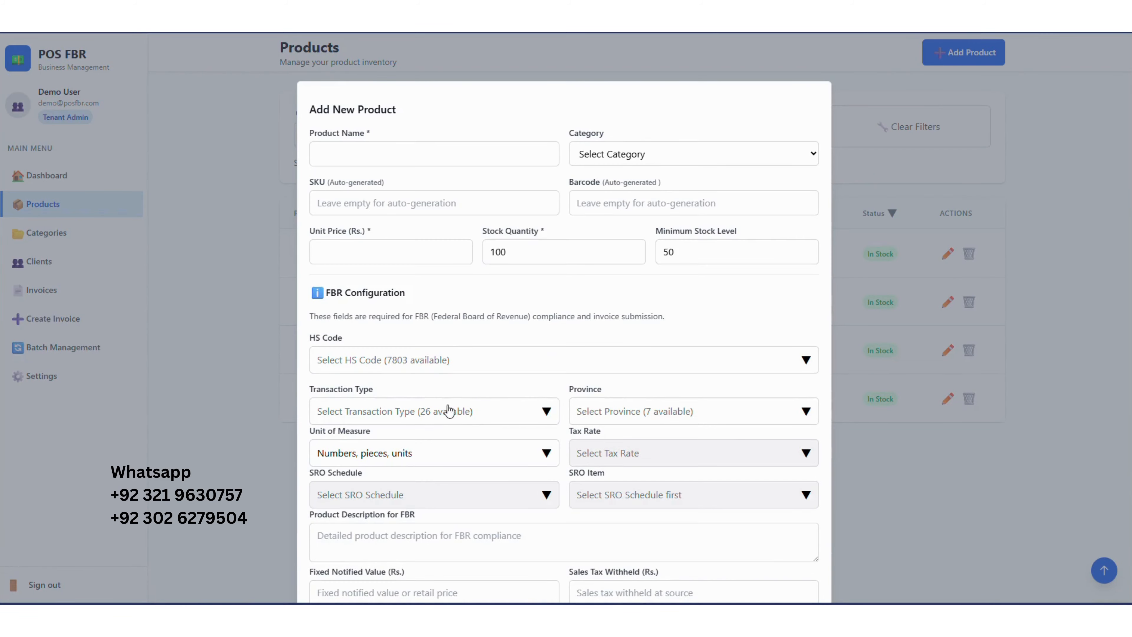
pyautogui.scroll(-2, 449, 411)
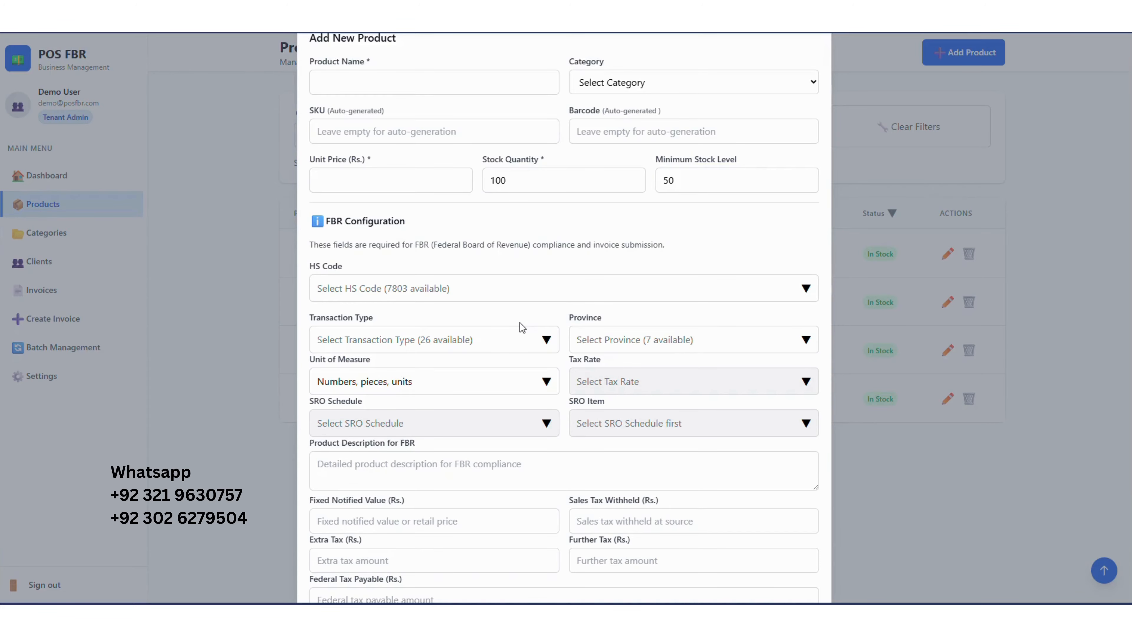
pyautogui.scroll(-2, 520, 323)
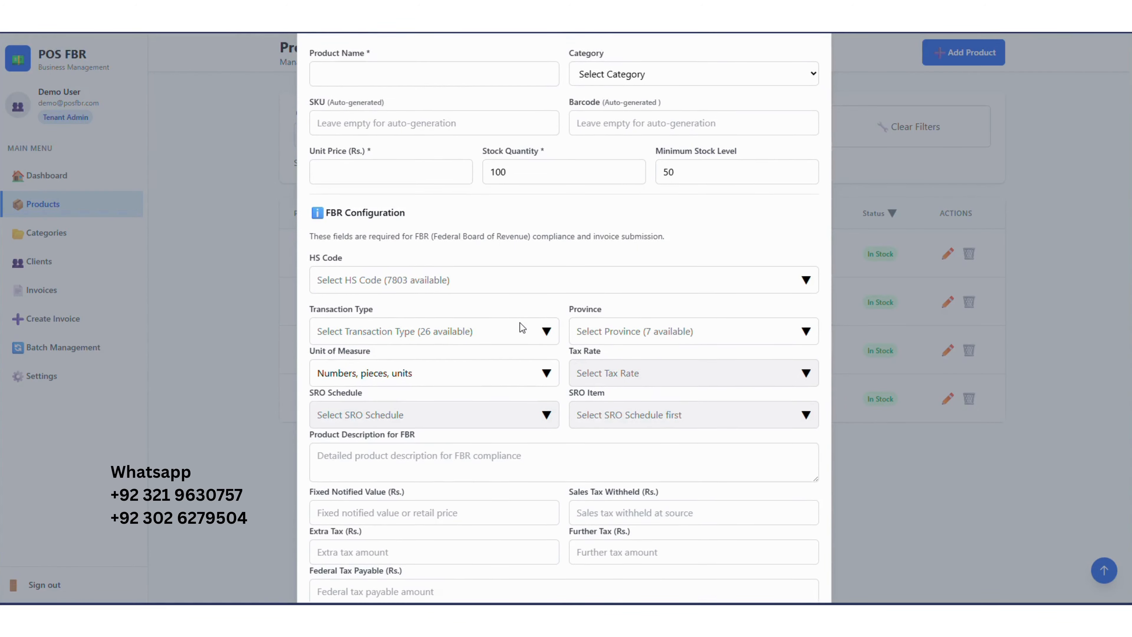
pyautogui.scroll(4, 525, 329)
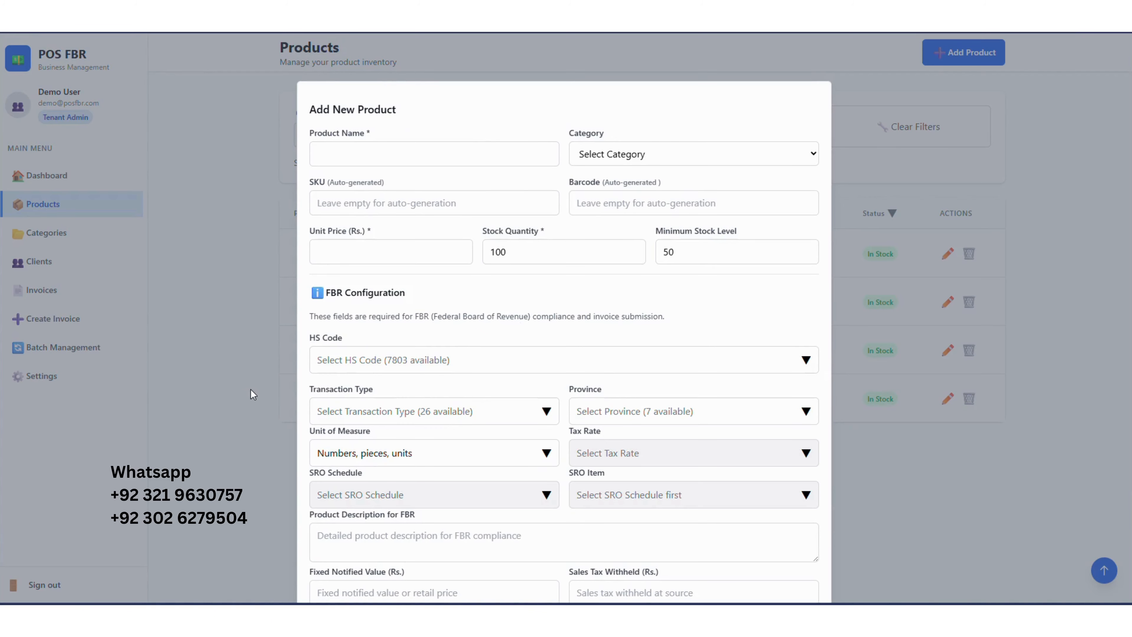
pyautogui.scroll(-4, 470, 384)
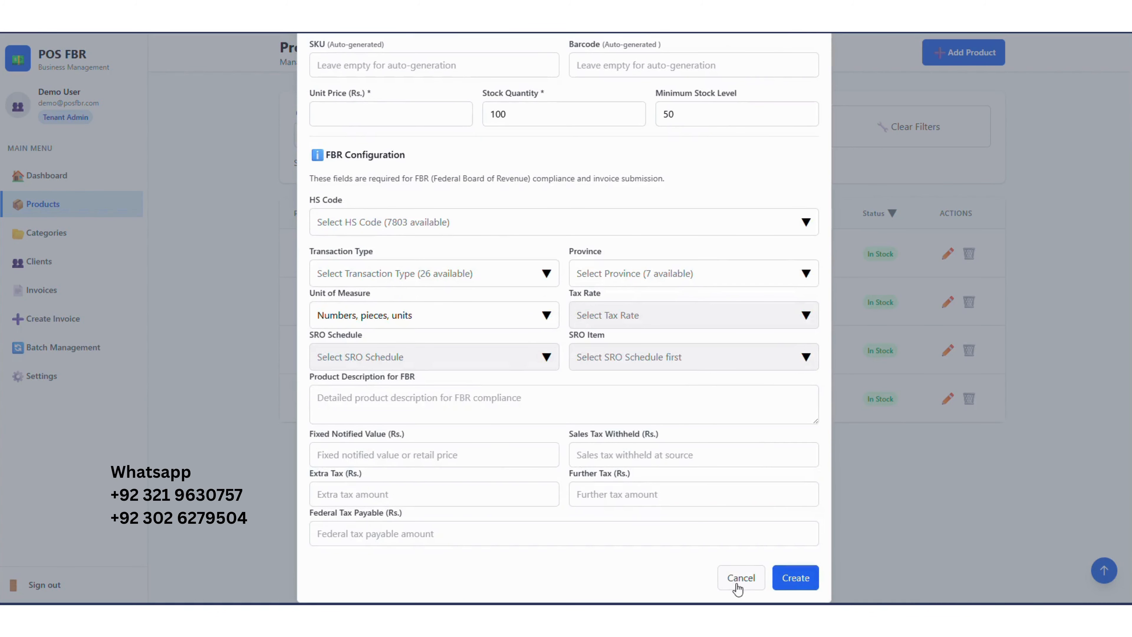
pyautogui.click(740, 578)
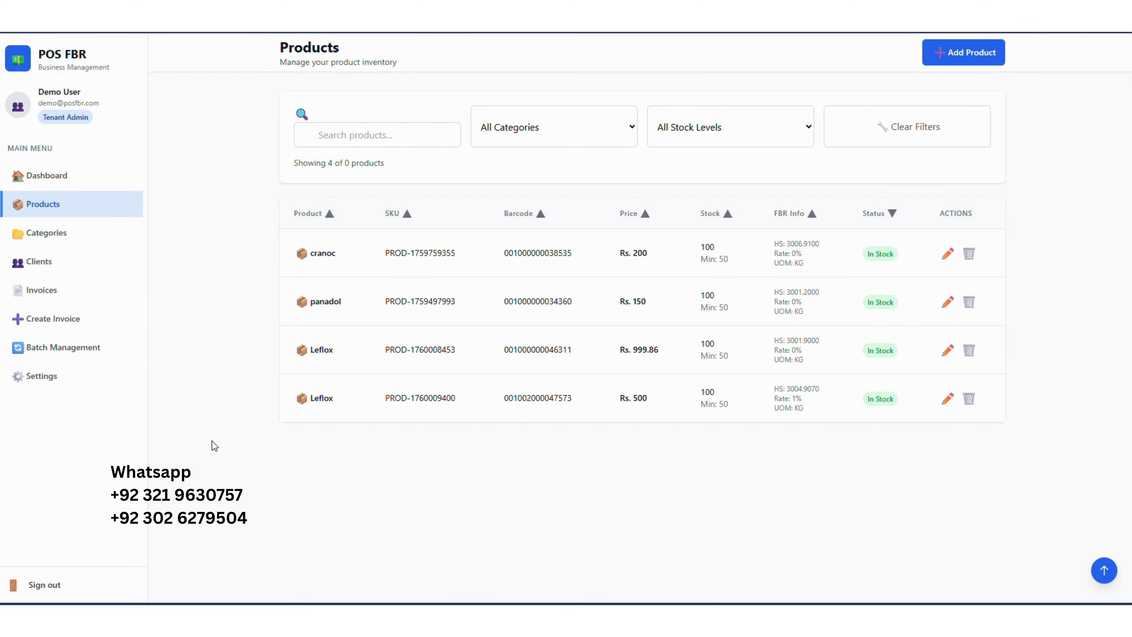